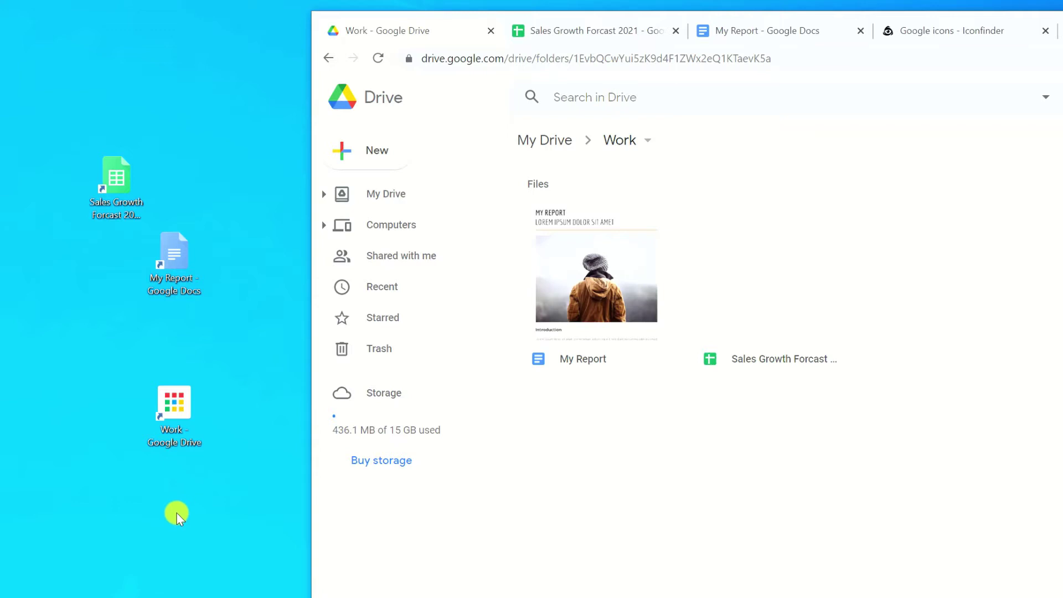
Step: Open the Work folder in Google Drive from its desktop shortcut
double_click(179, 405)
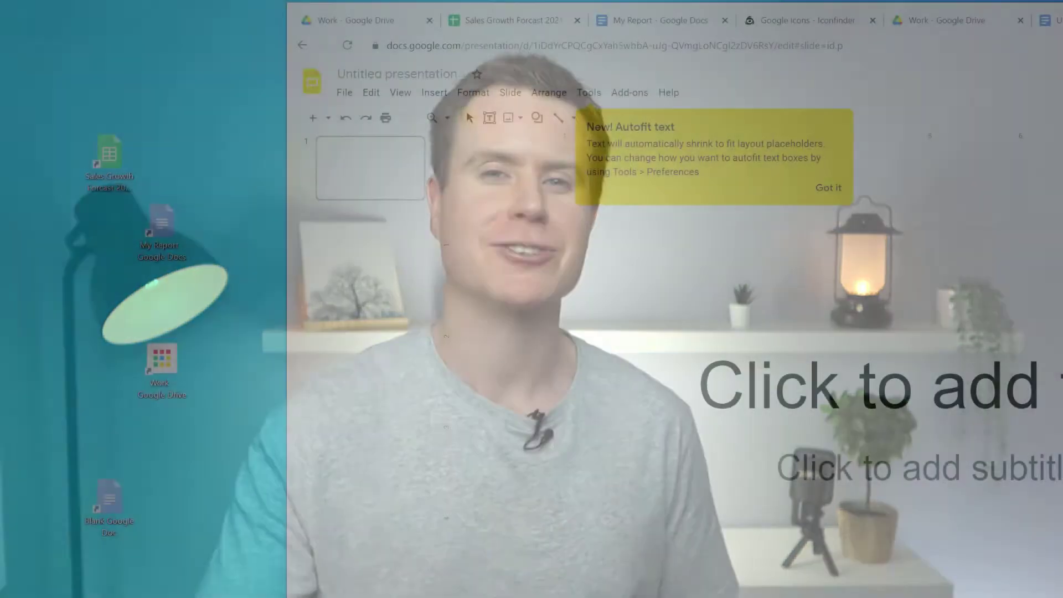
Step: Launch the Blank Google Doc desktop shortcut to get a new Untitled document
left_click(111, 520)
double_click(108, 498)
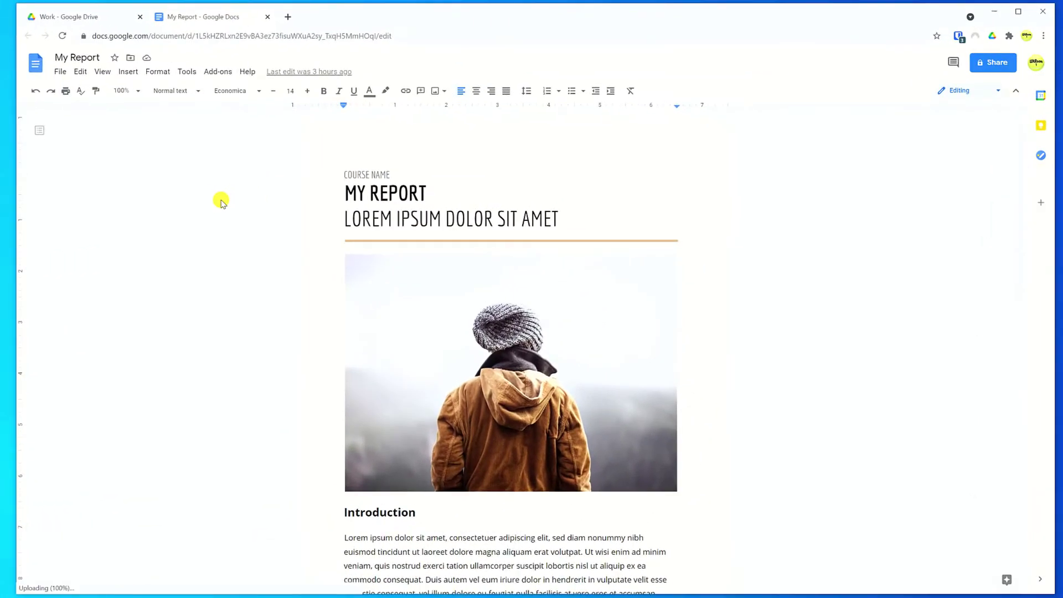
Step: Create a desktop shortcut for 'My Report - Google Docs' from Chrome's More tools menu
left_click(1043, 36)
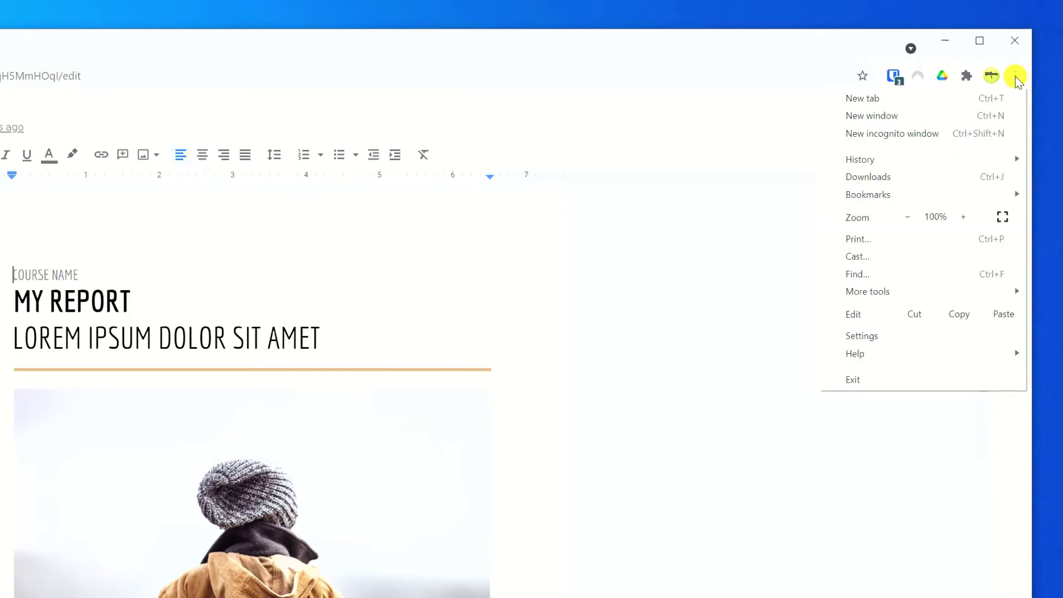
mouse_move(858, 292)
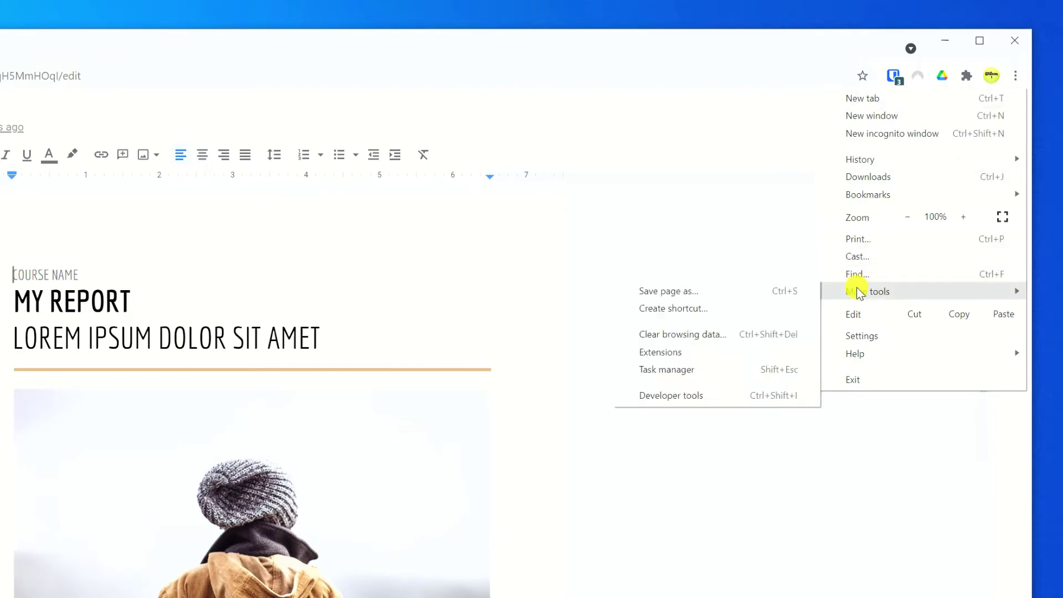
left_click(701, 308)
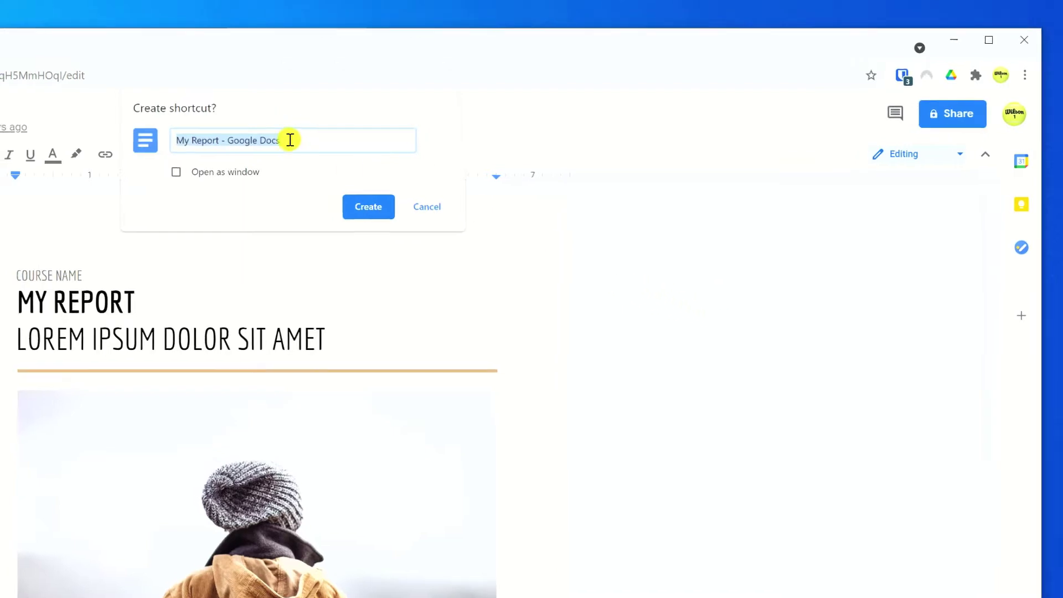
left_click(363, 206)
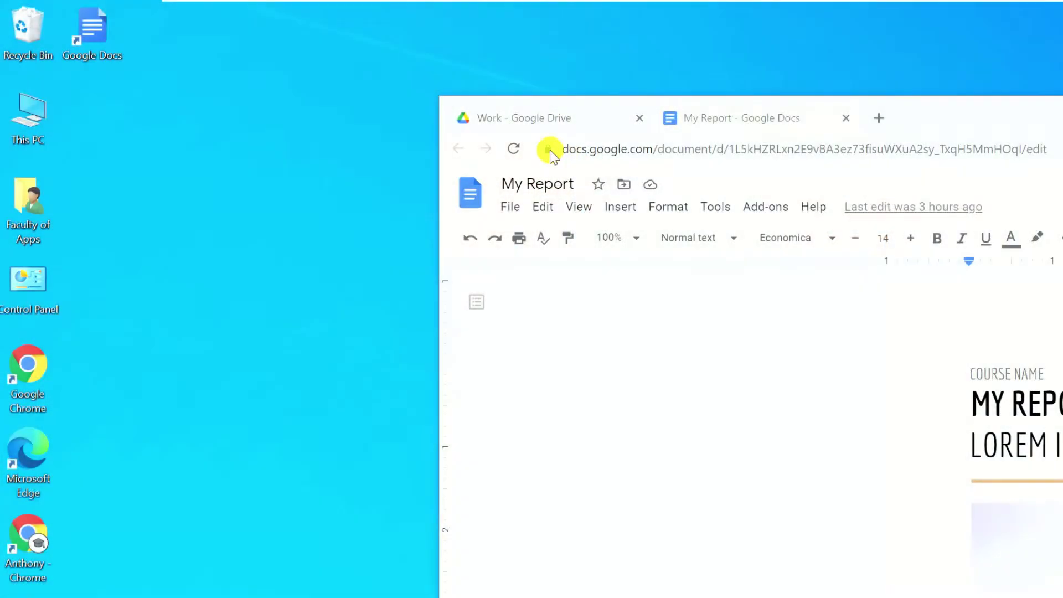
Step: Drag My Report and Sales Growth Forcast 2021 page links onto the desktop and arrange them
left_click_drag(550, 151, 268, 324)
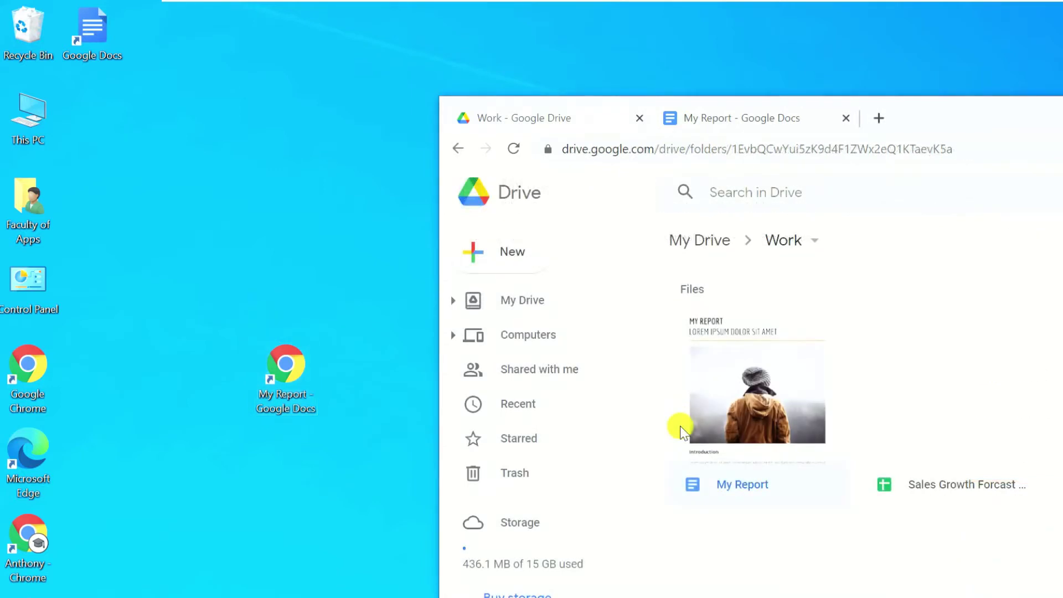
double_click(942, 423)
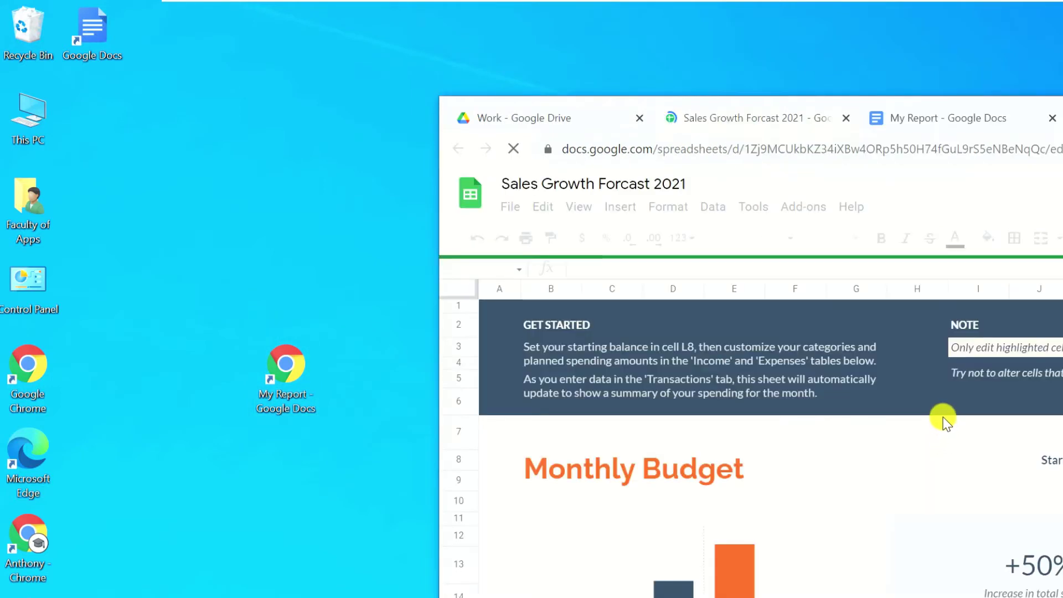
left_click_drag(548, 148, 265, 224)
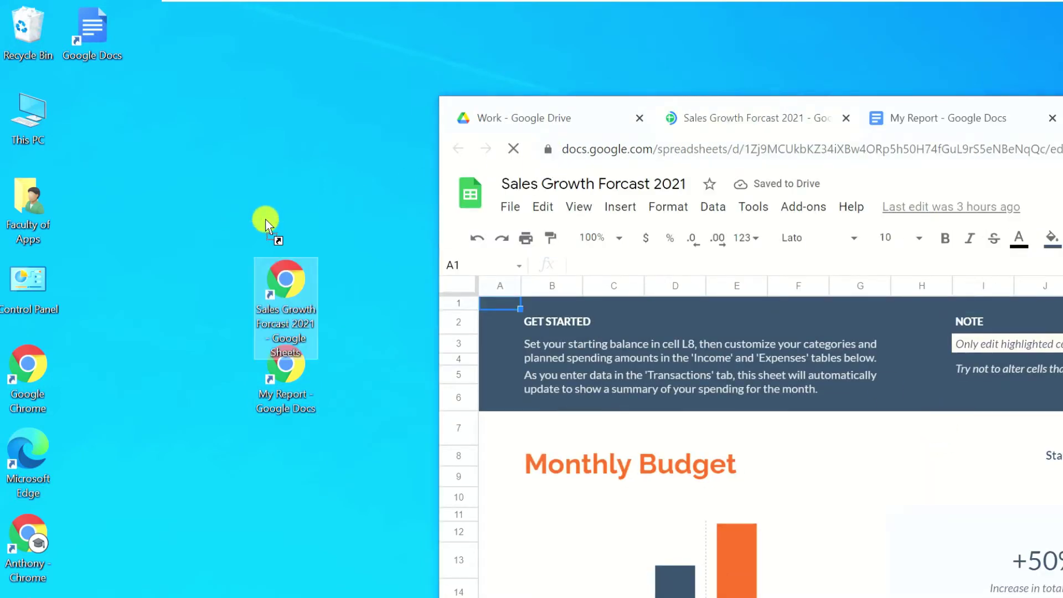
left_click_drag(292, 270, 212, 235)
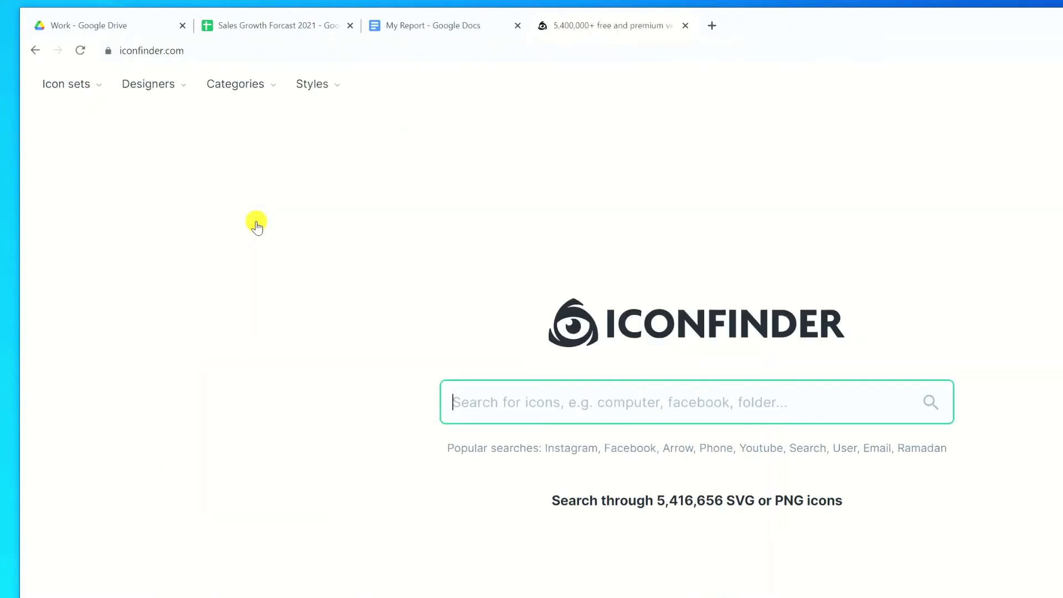
Step: Search Iconfinder for google icons and download the Google Docs icon in ICO format
left_click(547, 399)
type("google")
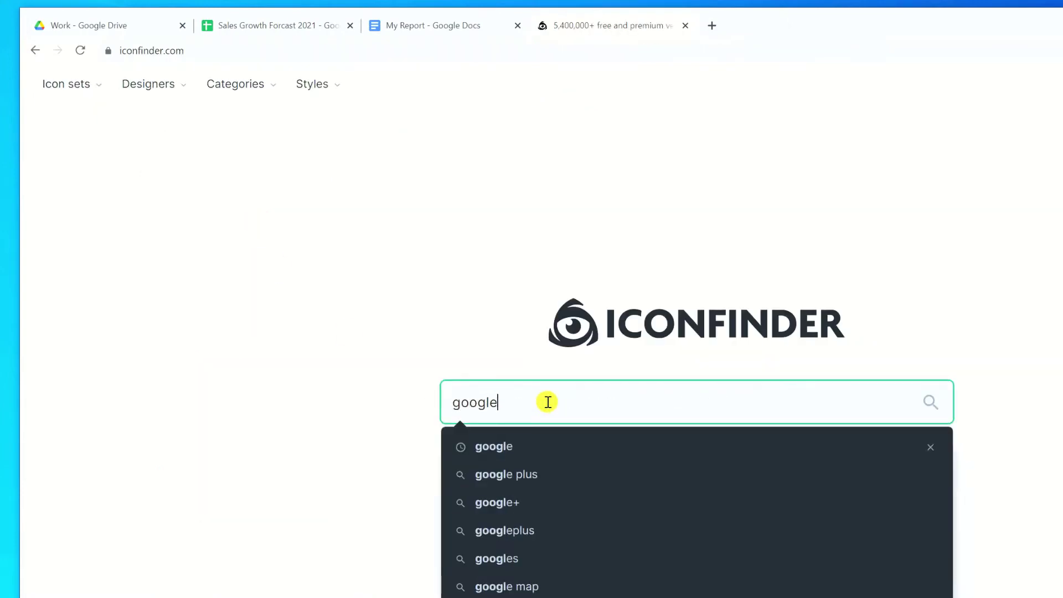
key("Return")
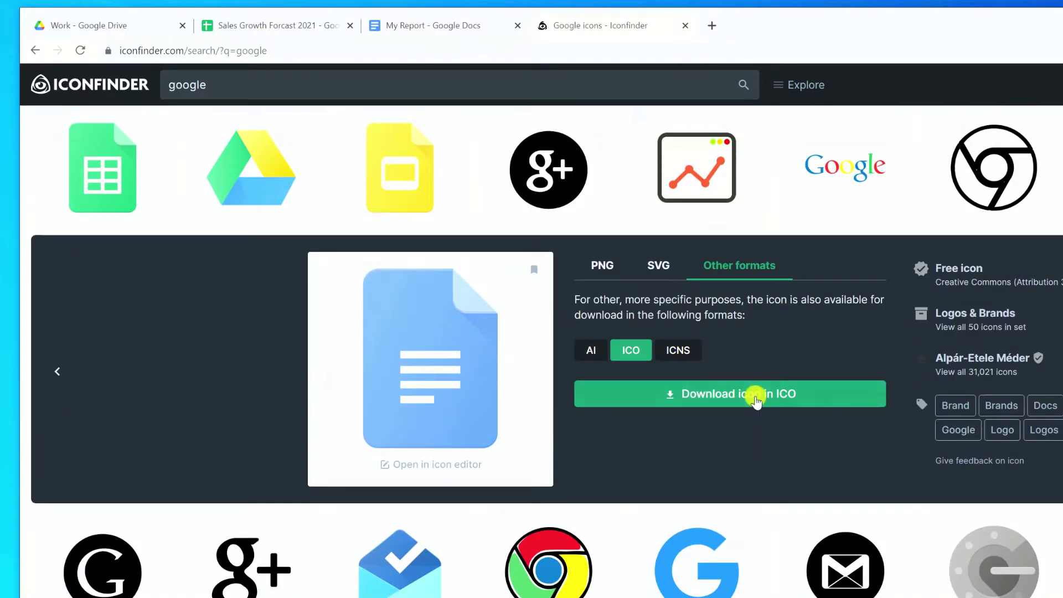
left_click(756, 397)
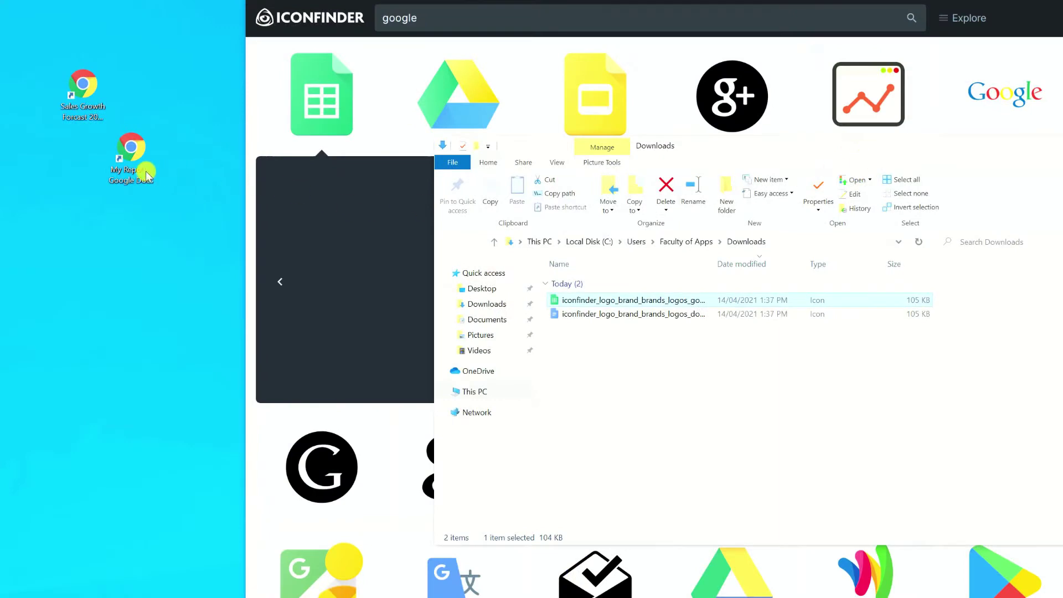
Step: Change the My Report shortcut's icon to the downloaded Google Docs .ico file
right_click(131, 163)
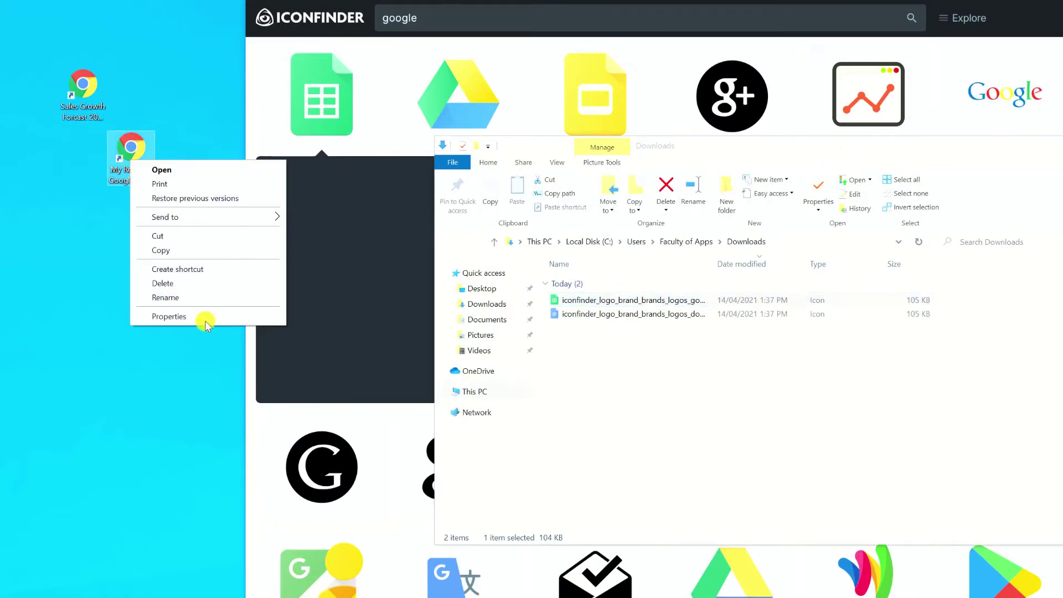
left_click(168, 316)
left_click(357, 368)
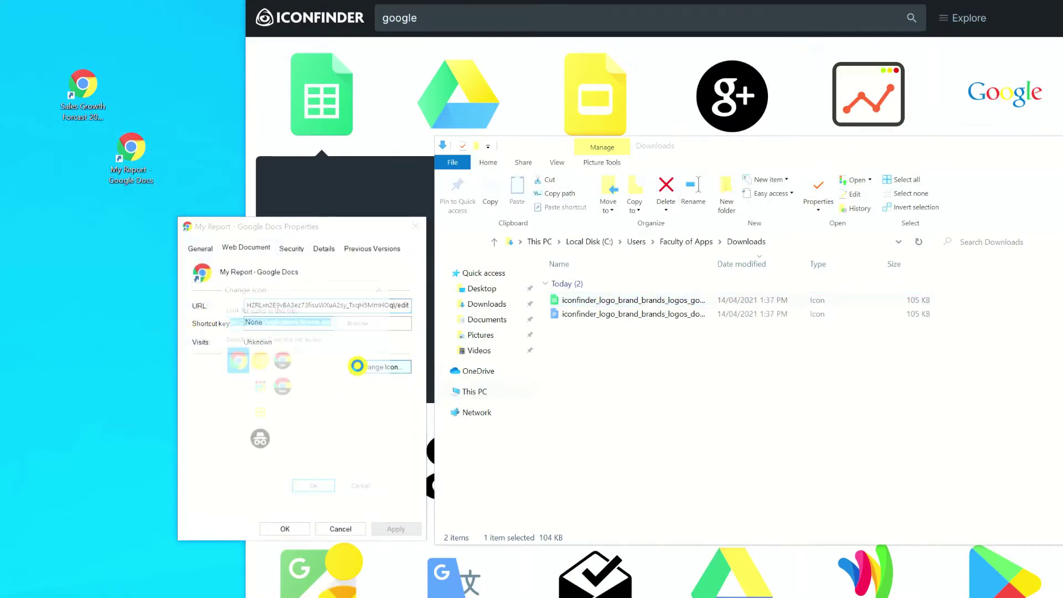
left_click(364, 324)
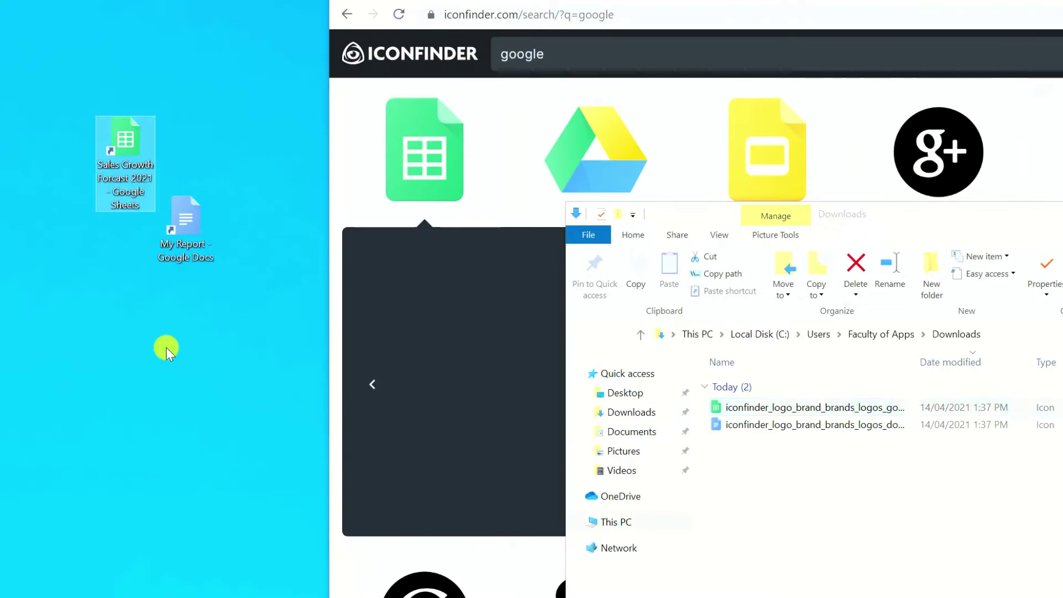
left_click(166, 347)
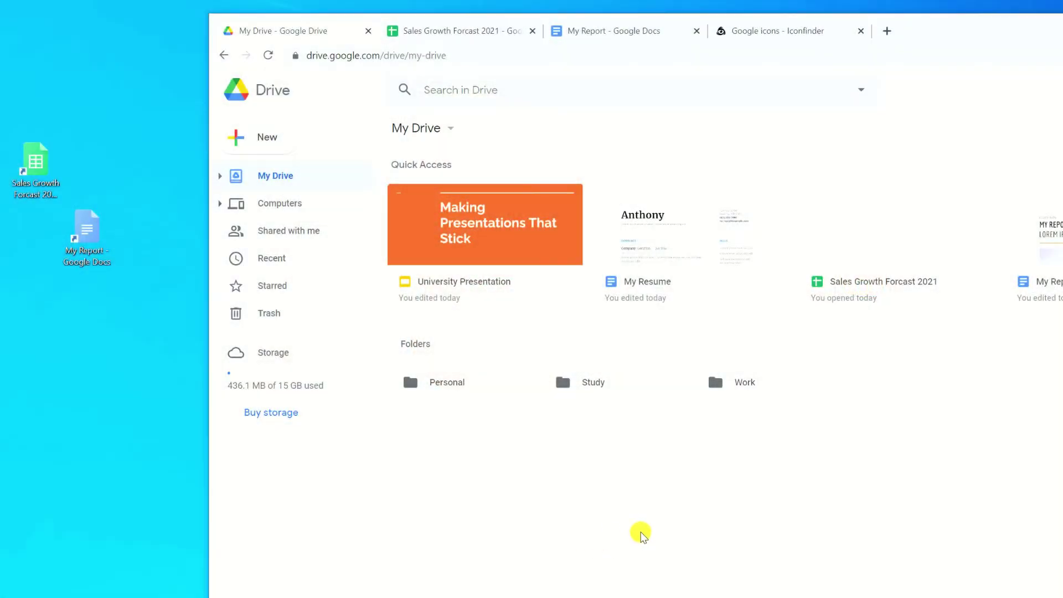
Step: Place a Work - Google Drive shortcut on the desktop and give it the apps-grid icon
double_click(742, 383)
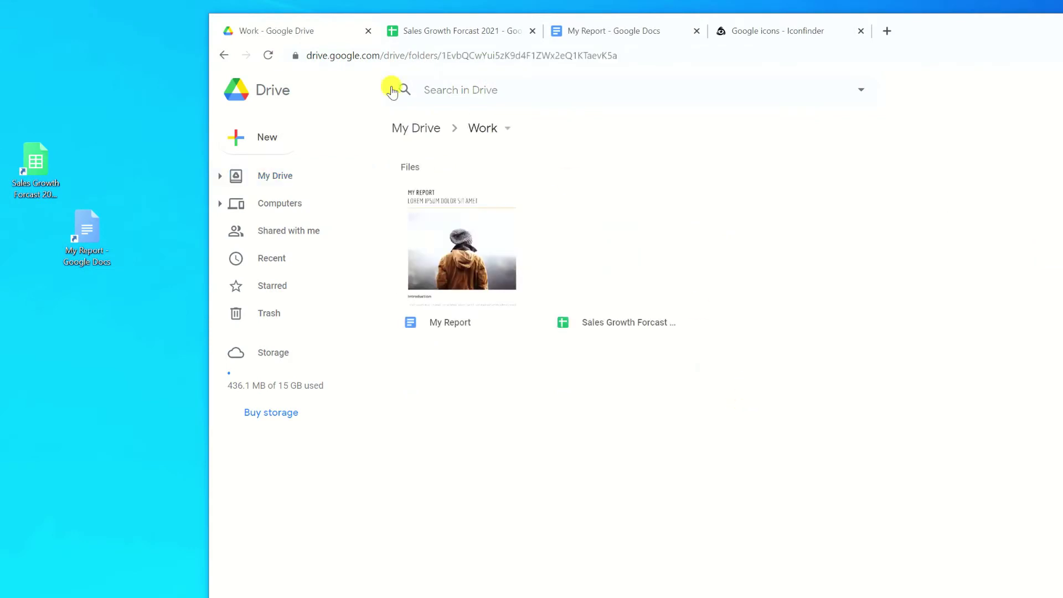
left_click_drag(95, 353, 96, 353)
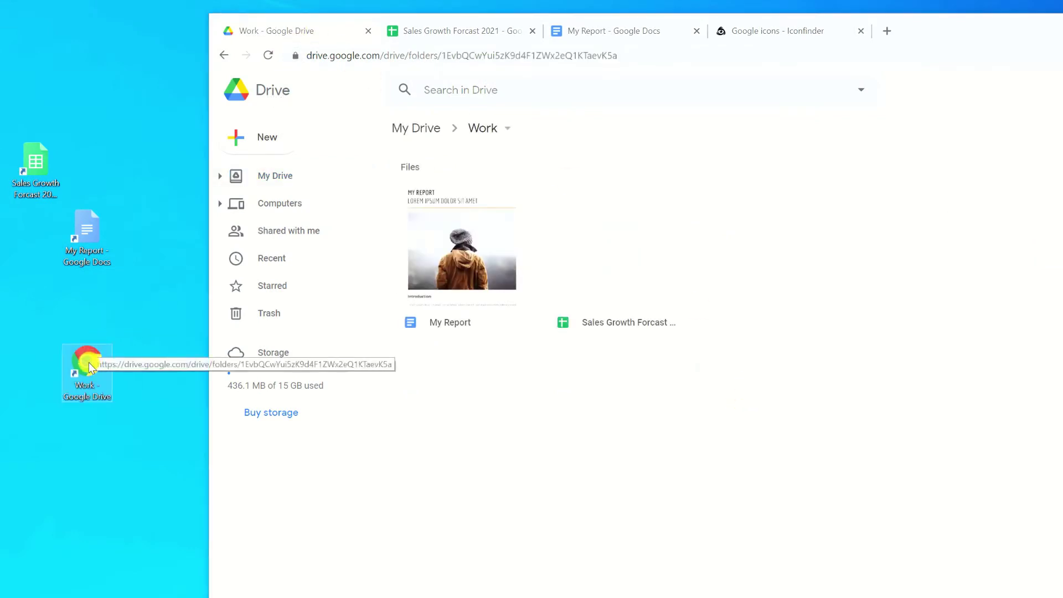
right_click(88, 365)
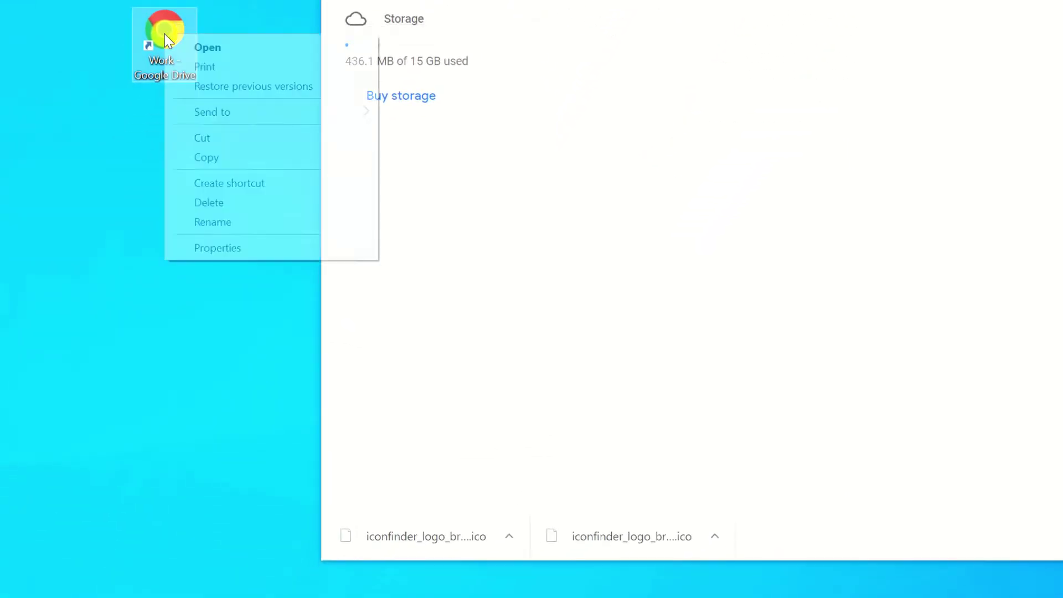
left_click(263, 247)
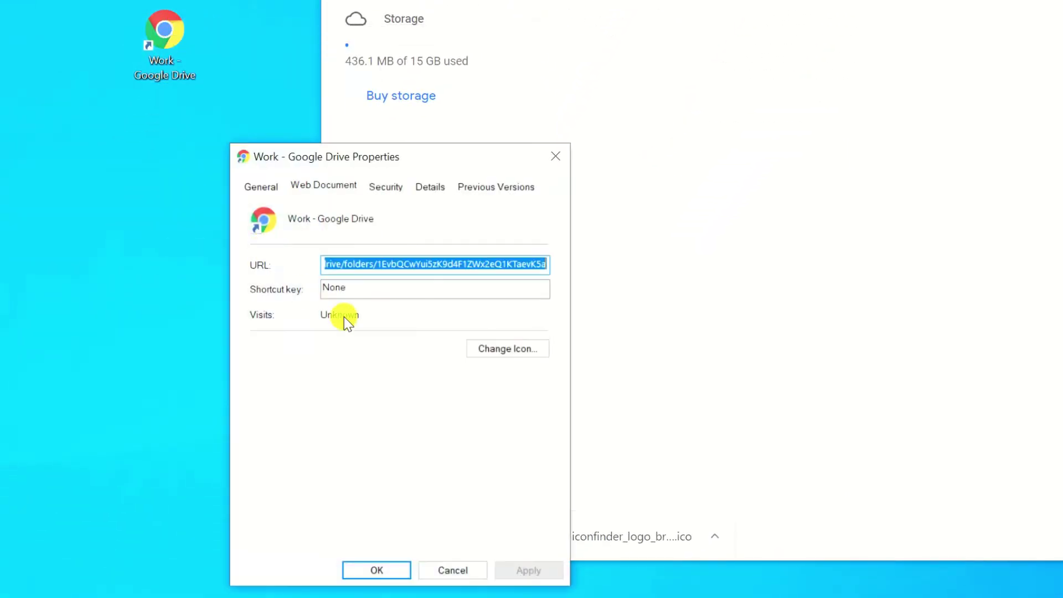
left_click(486, 356)
left_click(338, 384)
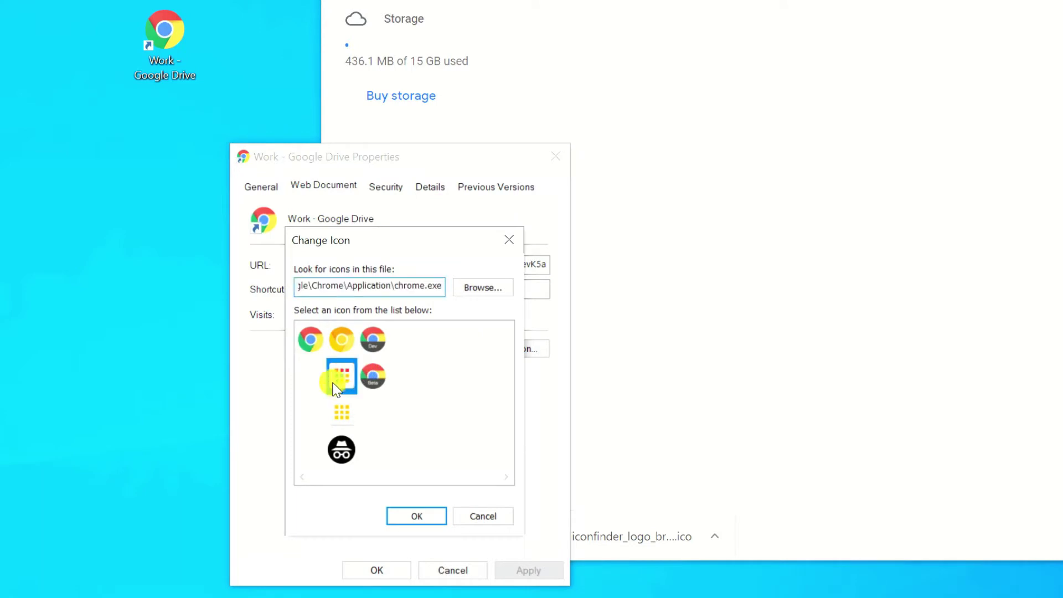
left_click(420, 517)
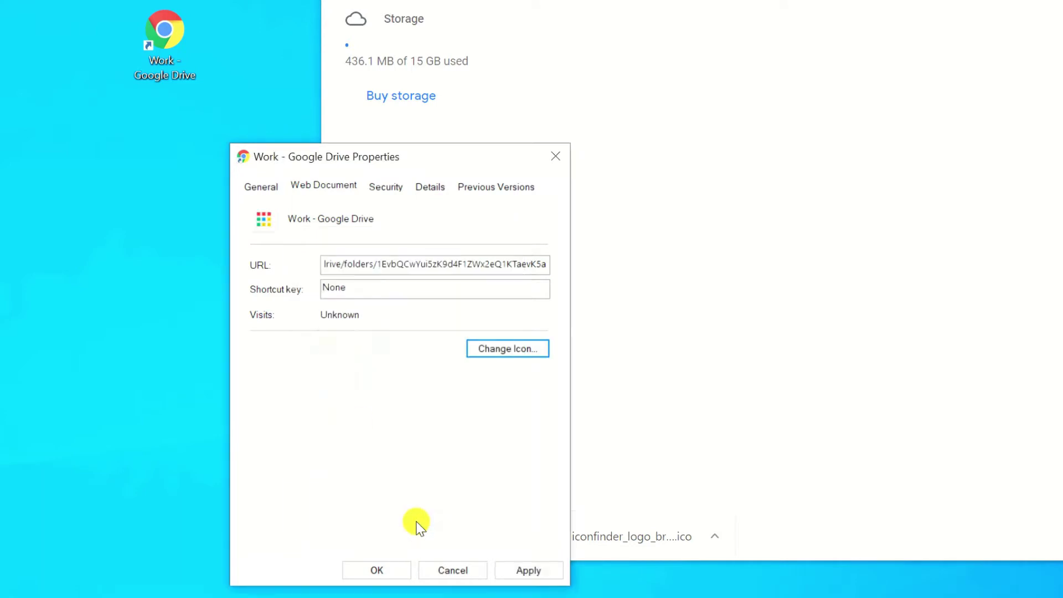
left_click(506, 570)
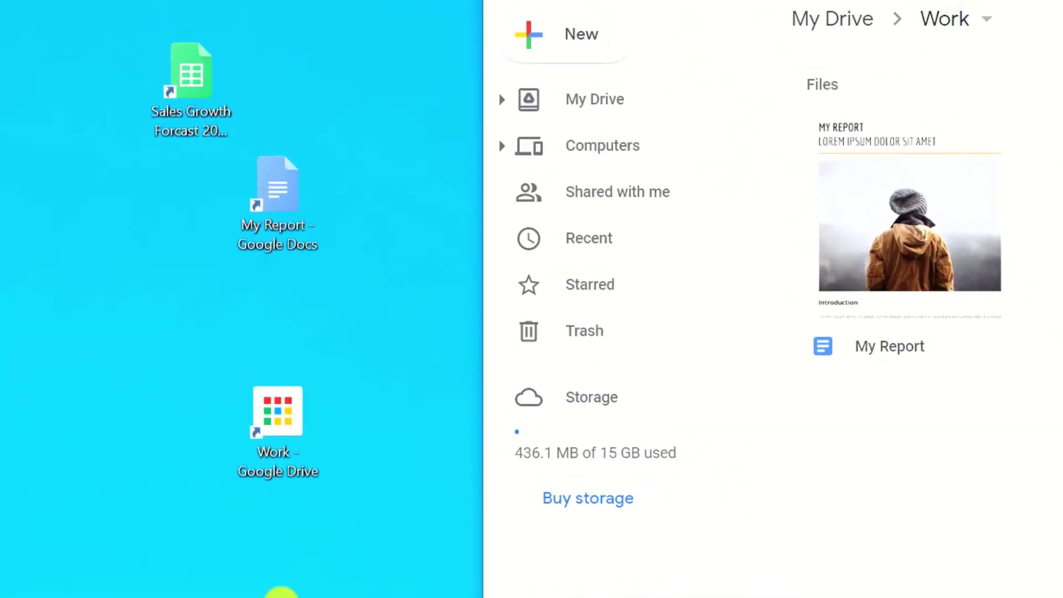
left_click(280, 412)
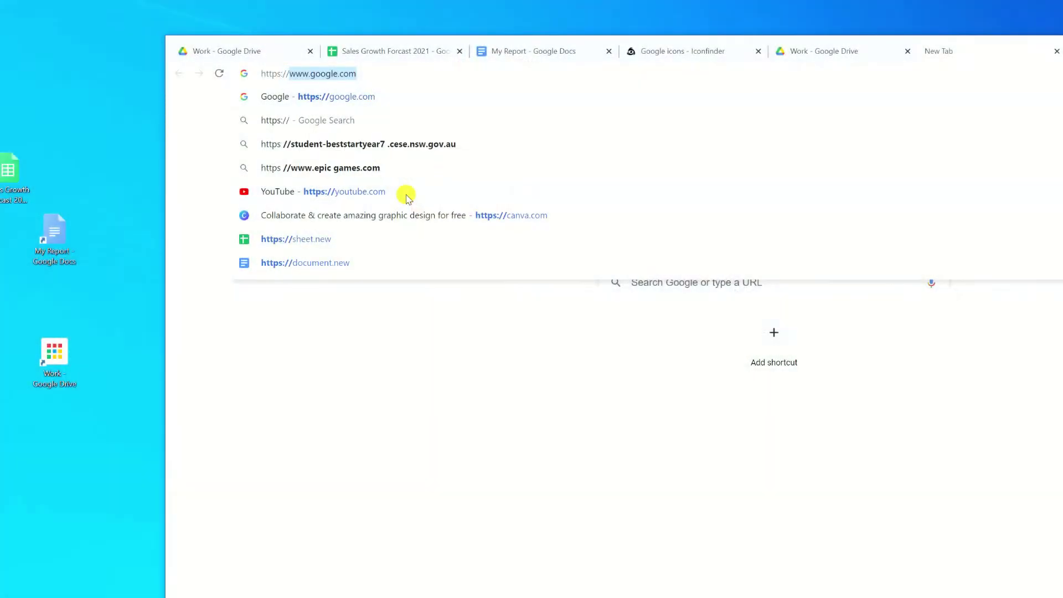
Step: Go to document.new to open a blank Untitled Google Docs document
type("docum")
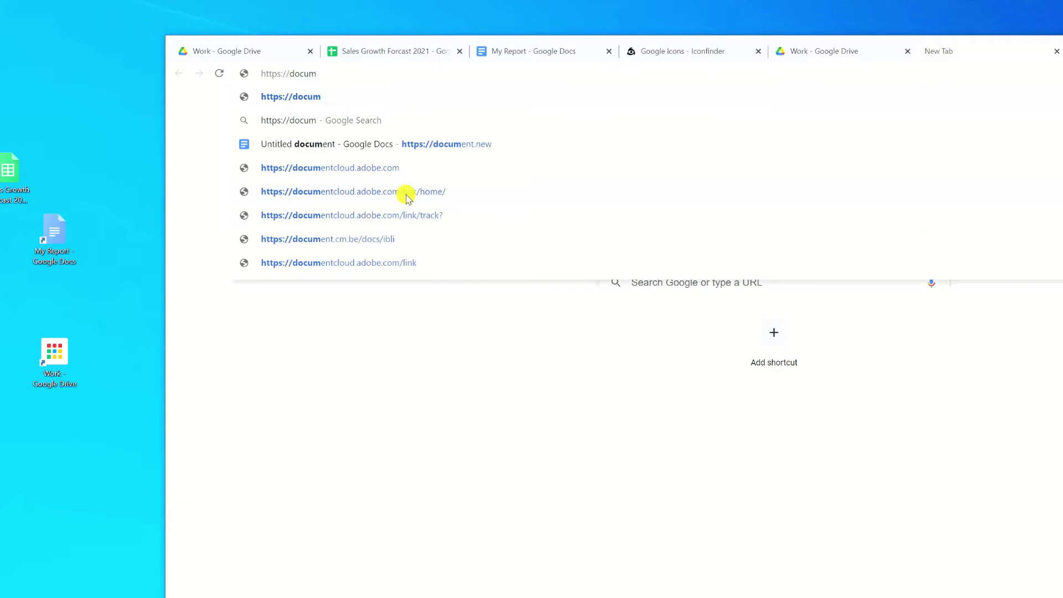
type("ent")
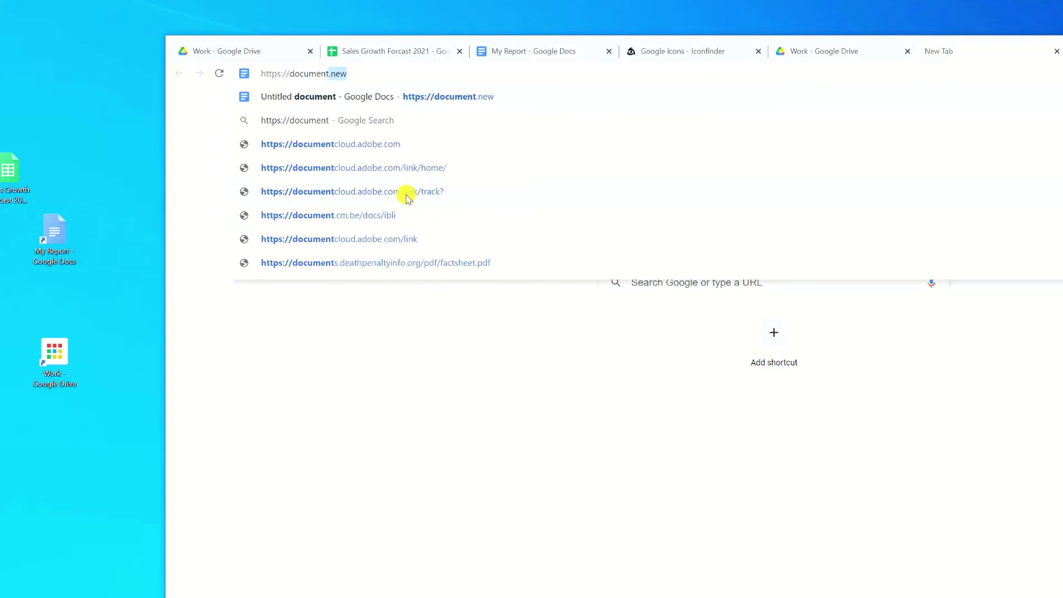
type(".new")
key("Return")
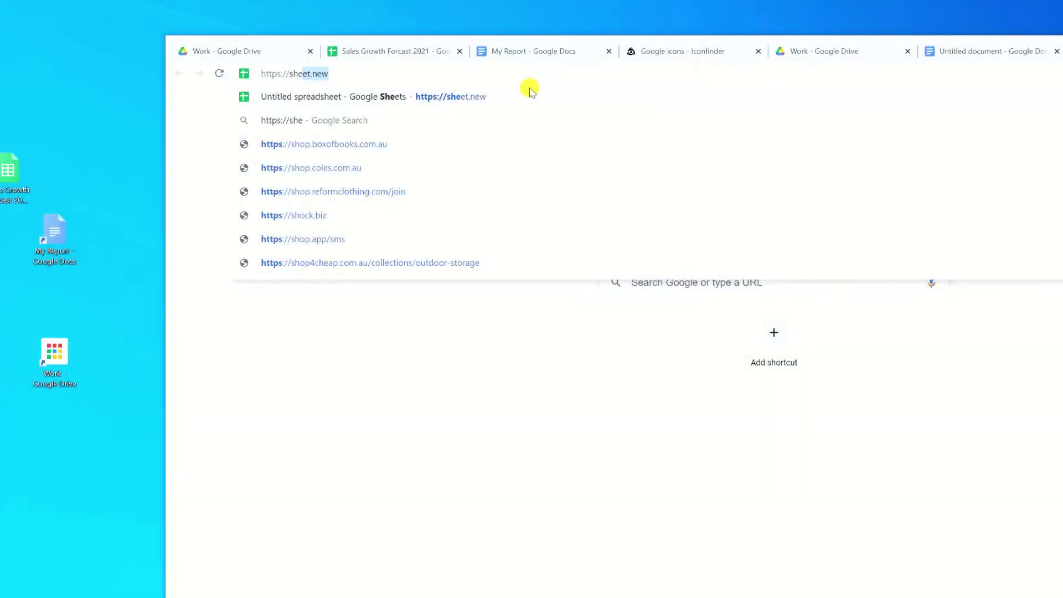
Step: Go to sheet.new to start a blank Google Sheets spreadsheet
type("et.new")
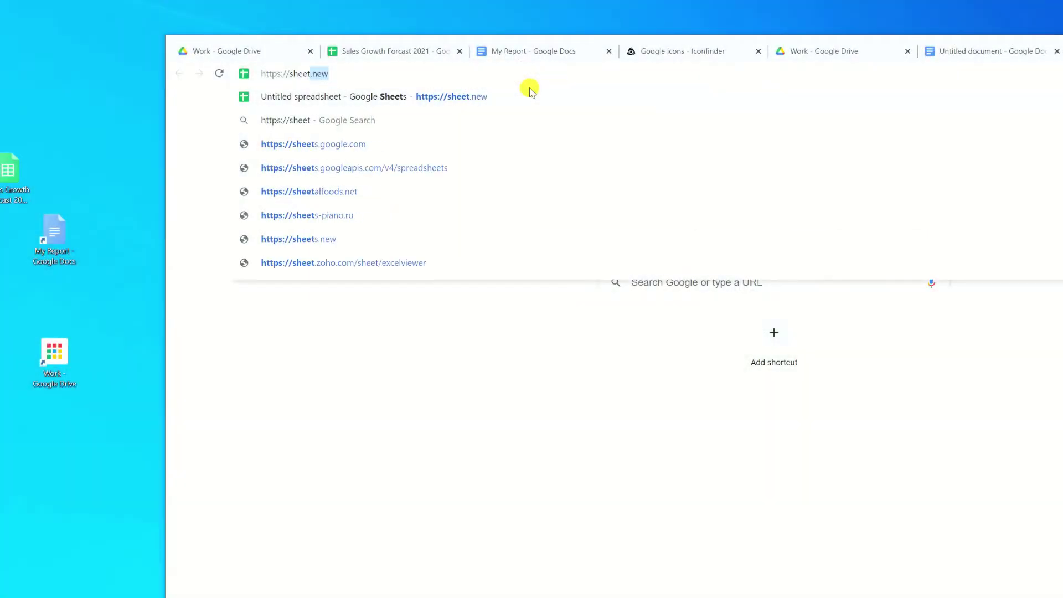
key("Return")
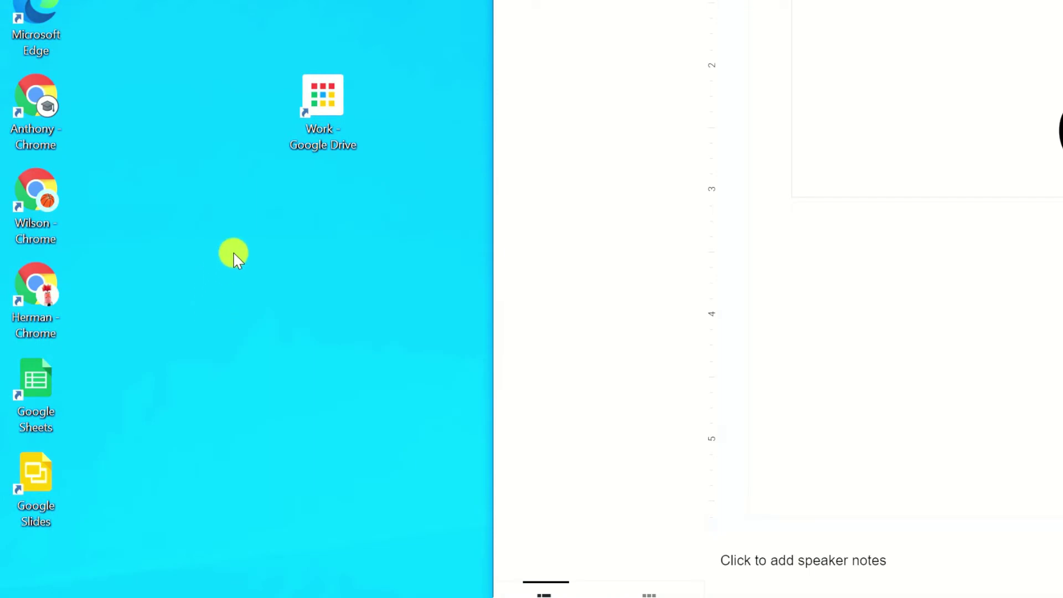
right_click(235, 253)
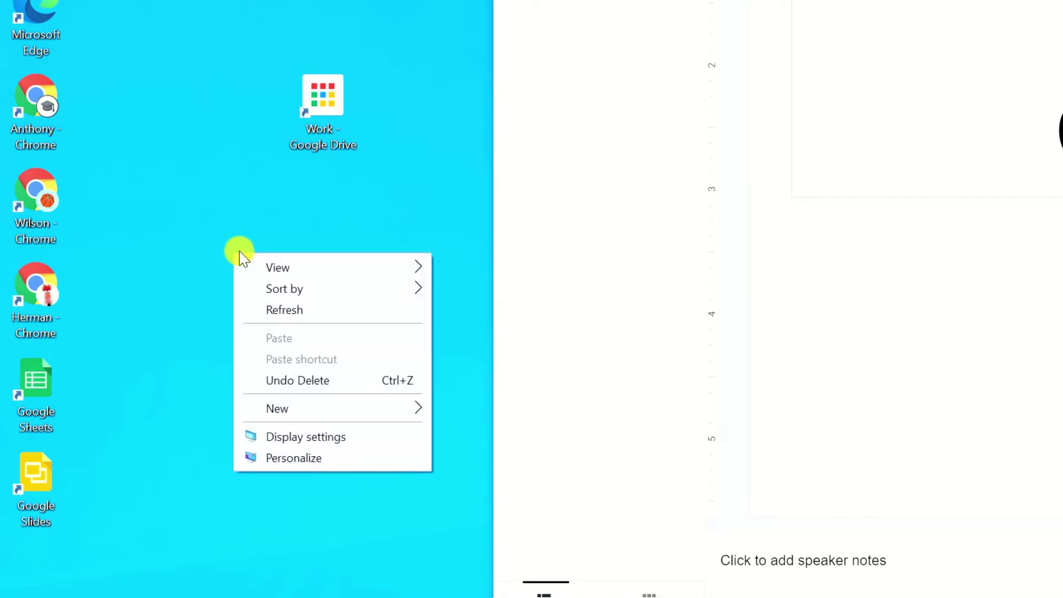
mouse_move(332, 408)
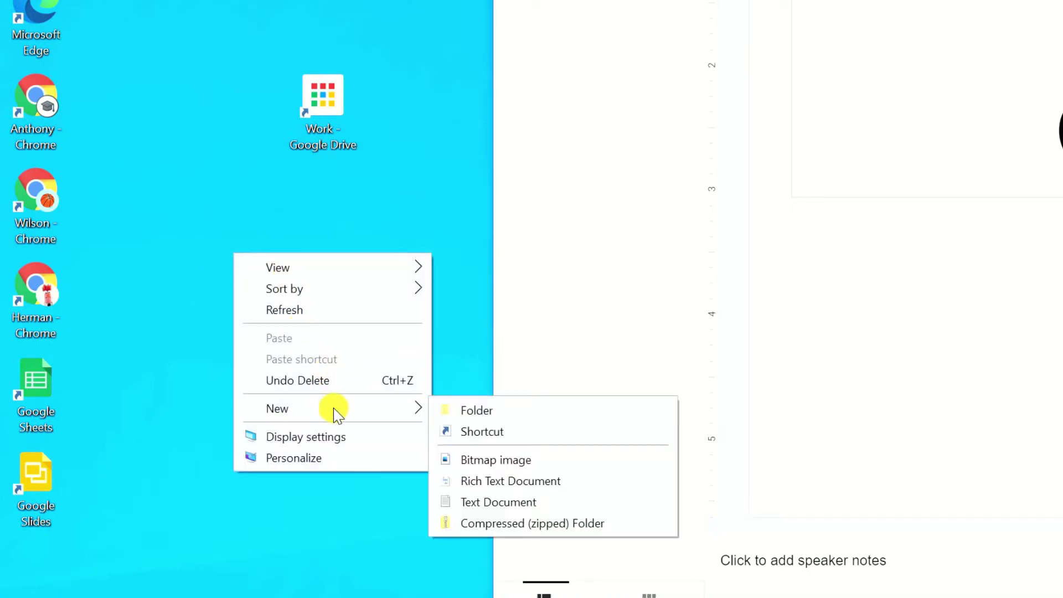
left_click(451, 433)
type("https://document.new")
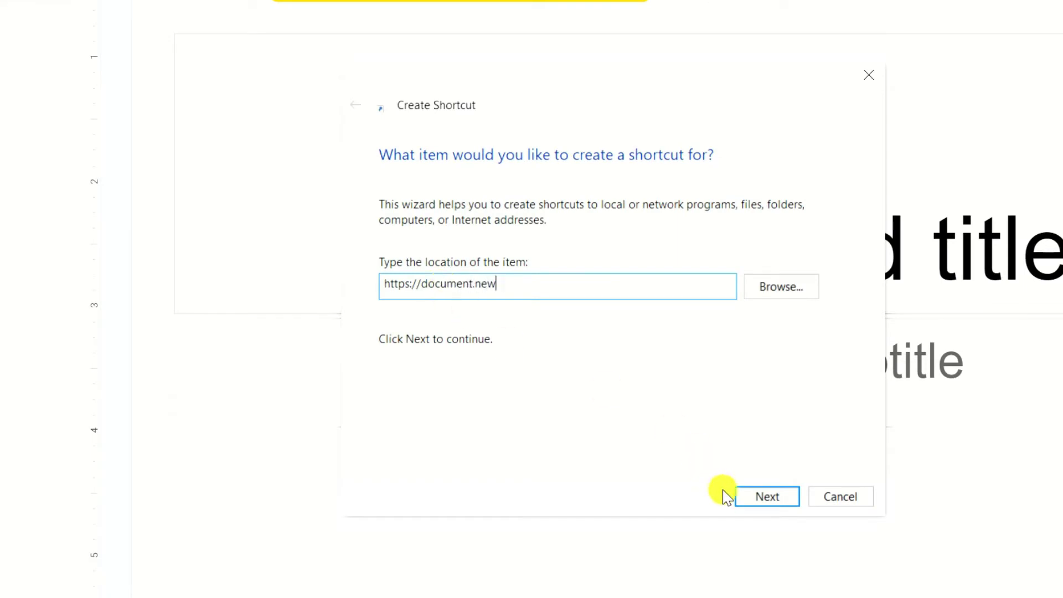
left_click(773, 500)
type("Blank Google Doc")
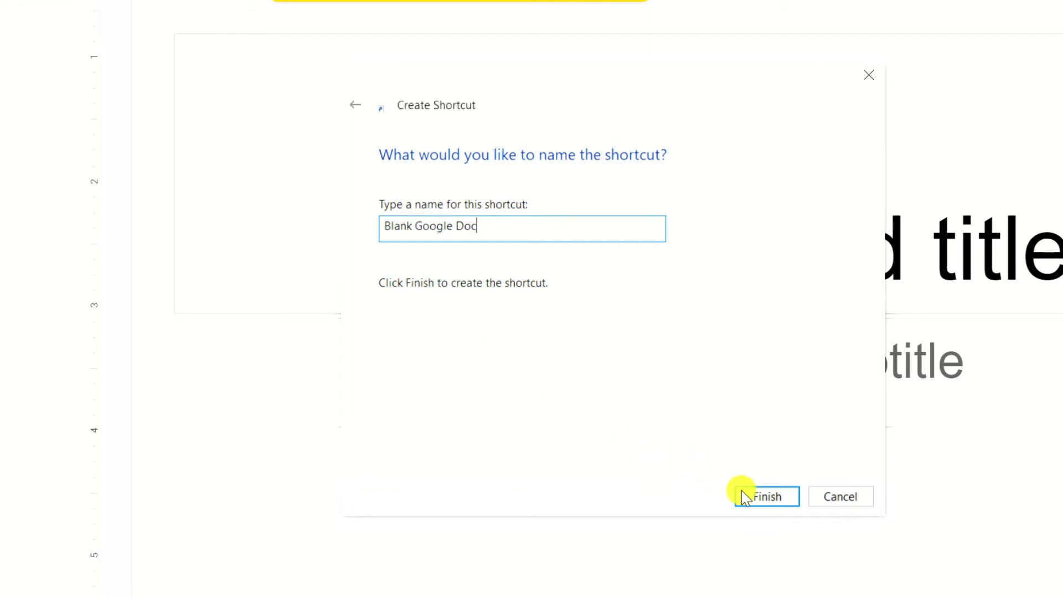
left_click(742, 496)
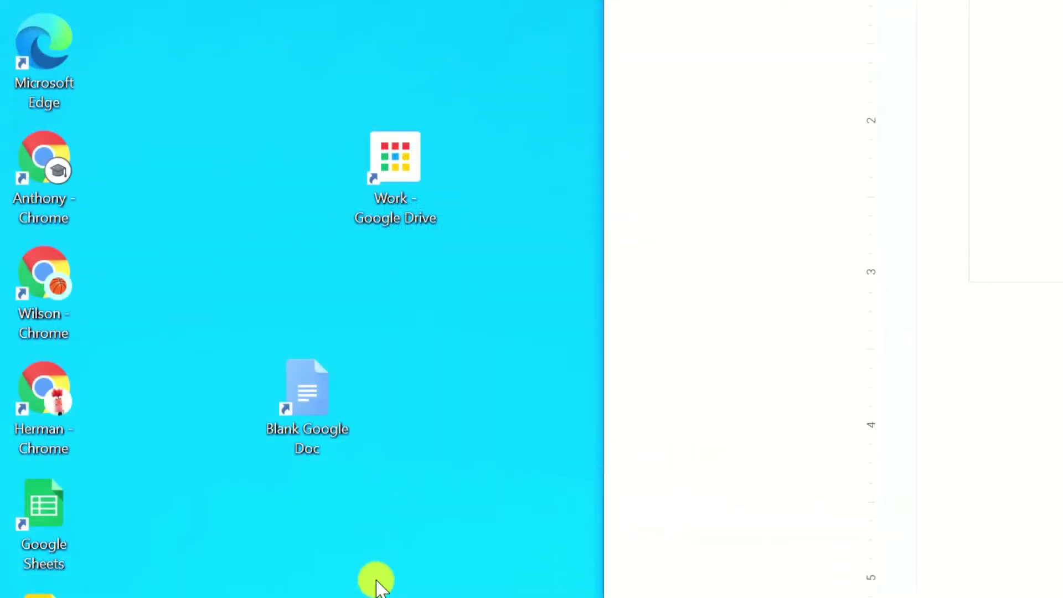
double_click(301, 391)
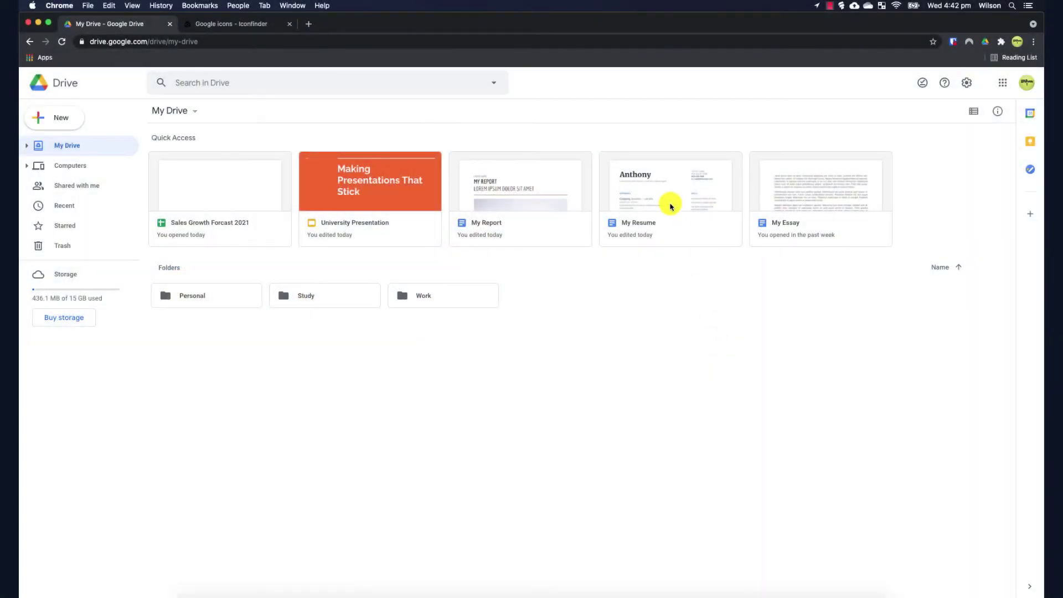
double_click(671, 206)
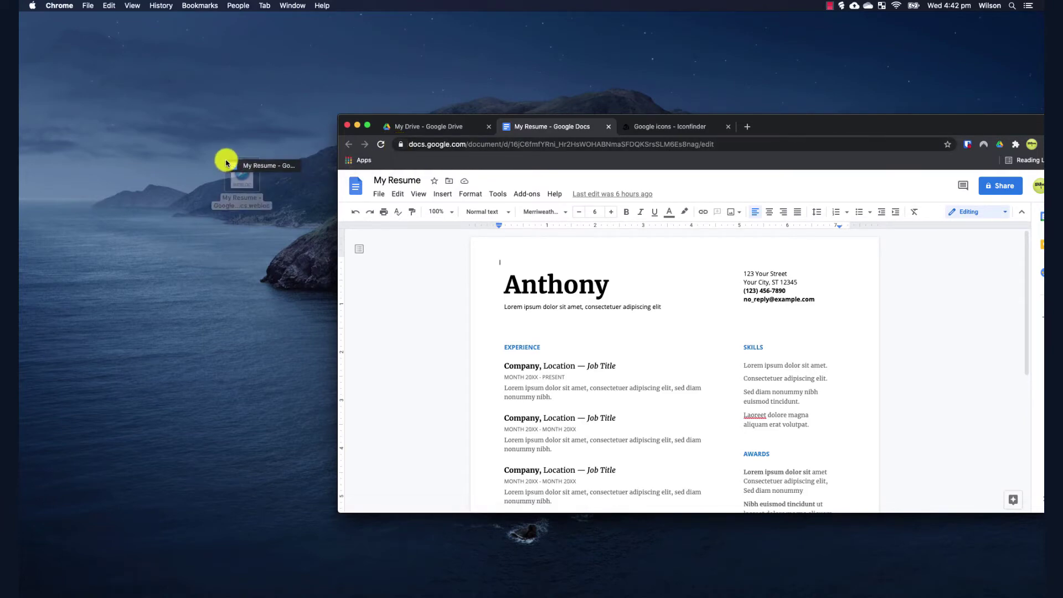
Step: Save a My Resume link onto the Mac desktop and download the Google Docs icon from Iconfinder as ICNS
left_click(243, 232)
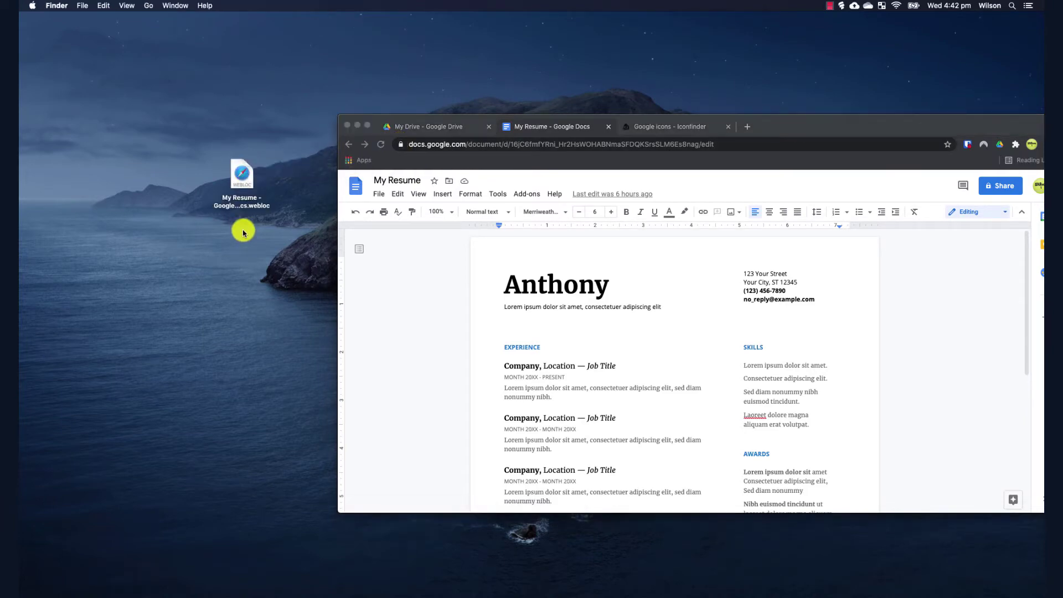
left_click(671, 129)
scroll(659, 327, "down", 5)
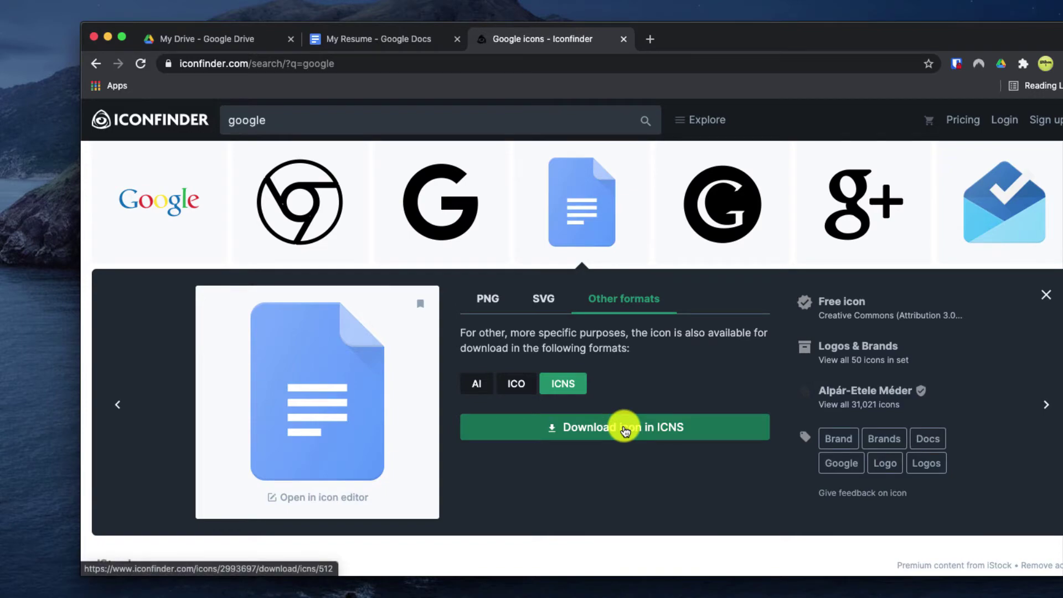
left_click(625, 431)
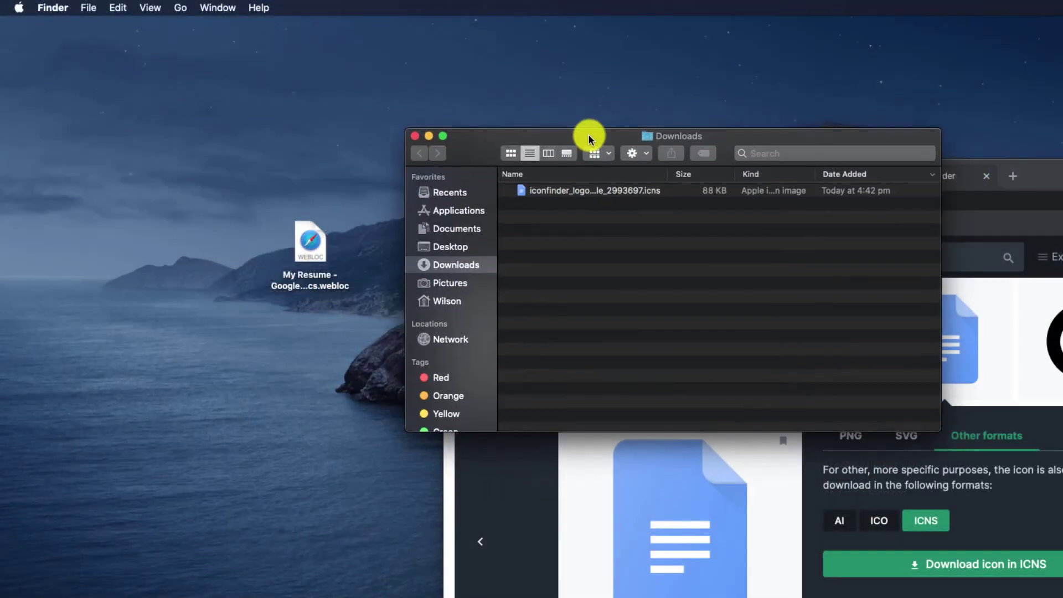
Step: Replace the My Resume webloc's icon with the downloaded Google Docs .icns file through Get Info
left_click_drag(588, 135, 589, 133)
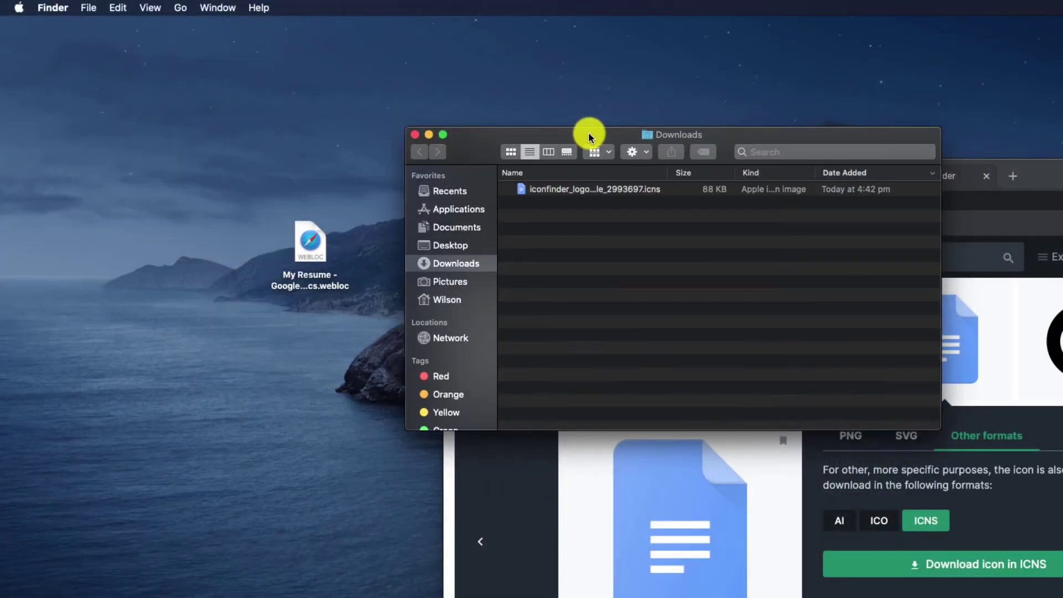
right_click(307, 250)
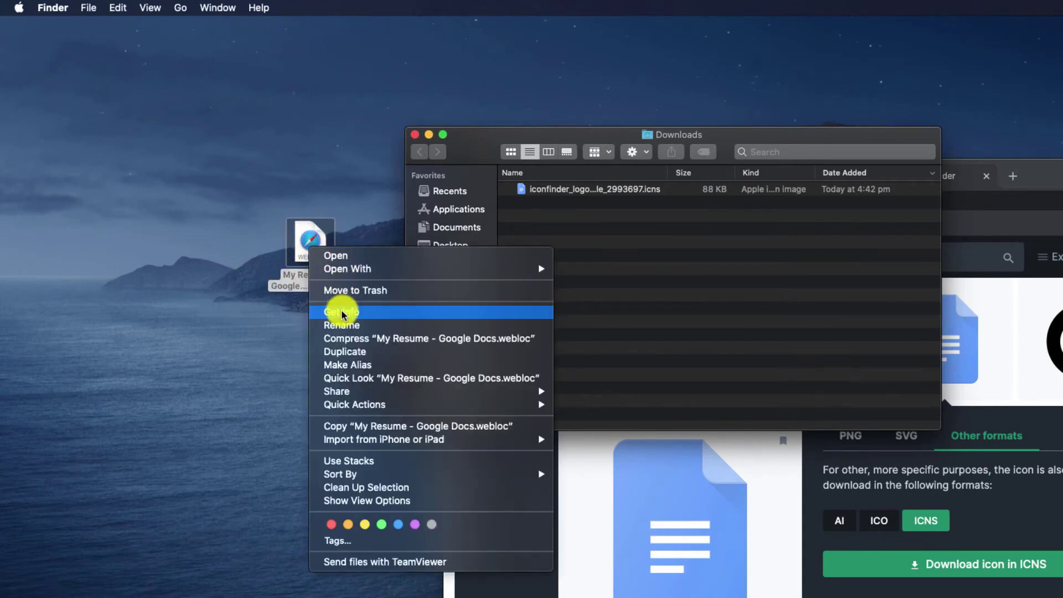
left_click(341, 311)
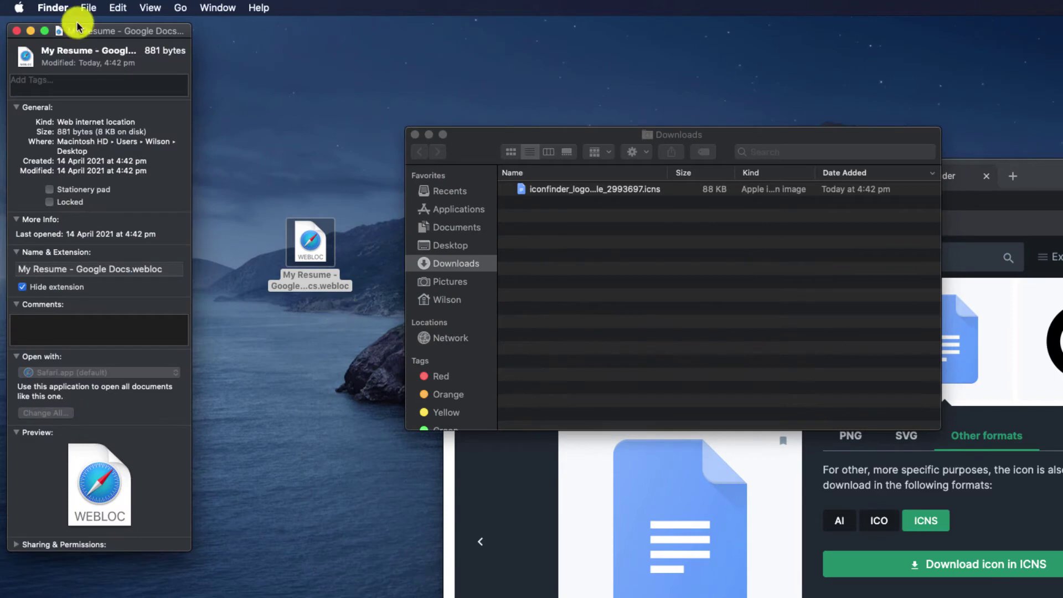
left_click_drag(95, 33, 265, 136)
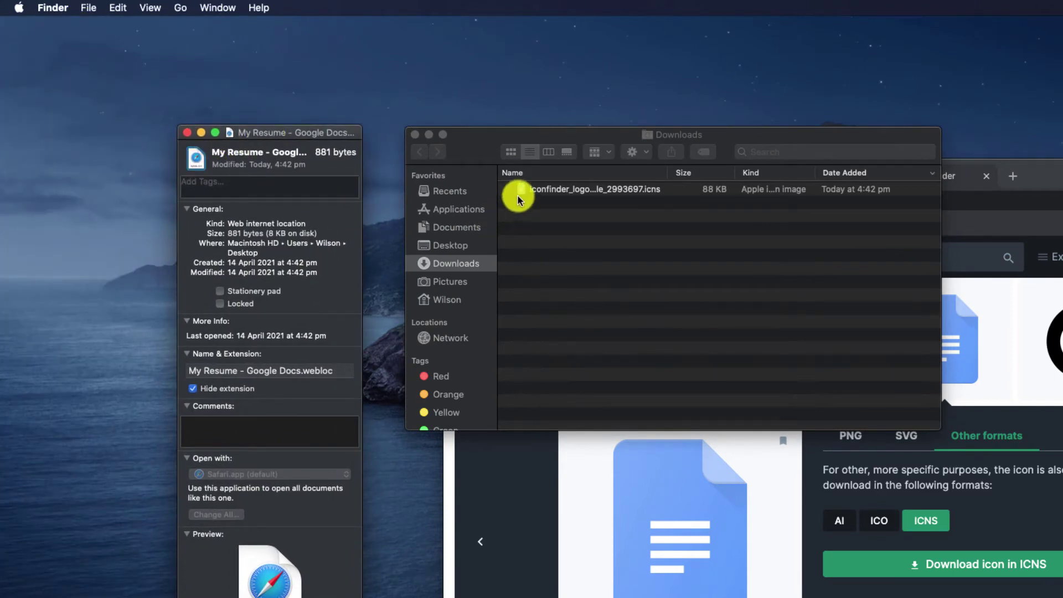
left_click_drag(521, 190, 196, 164)
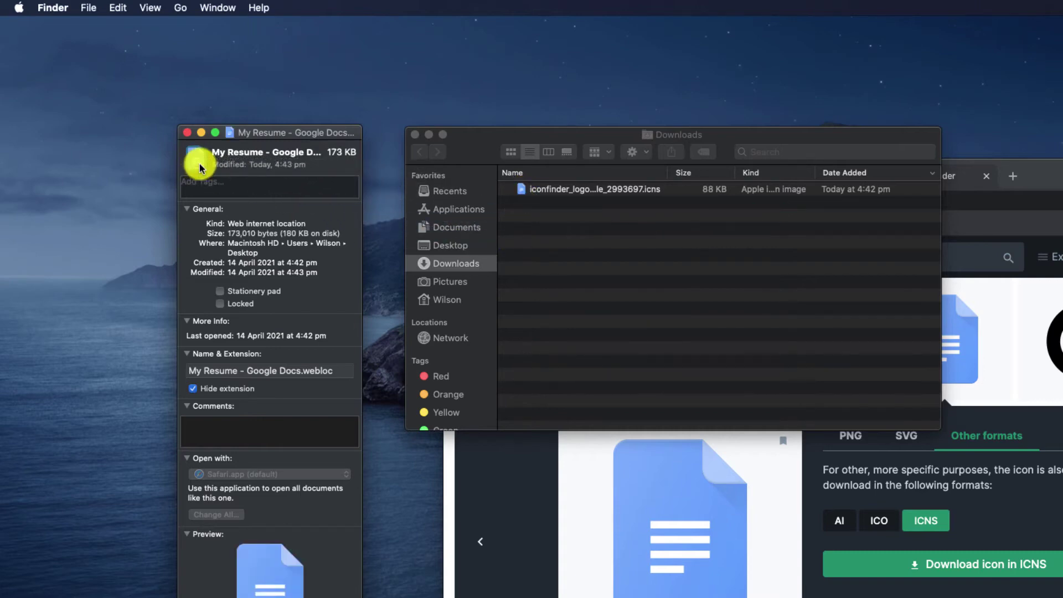
left_click(189, 133)
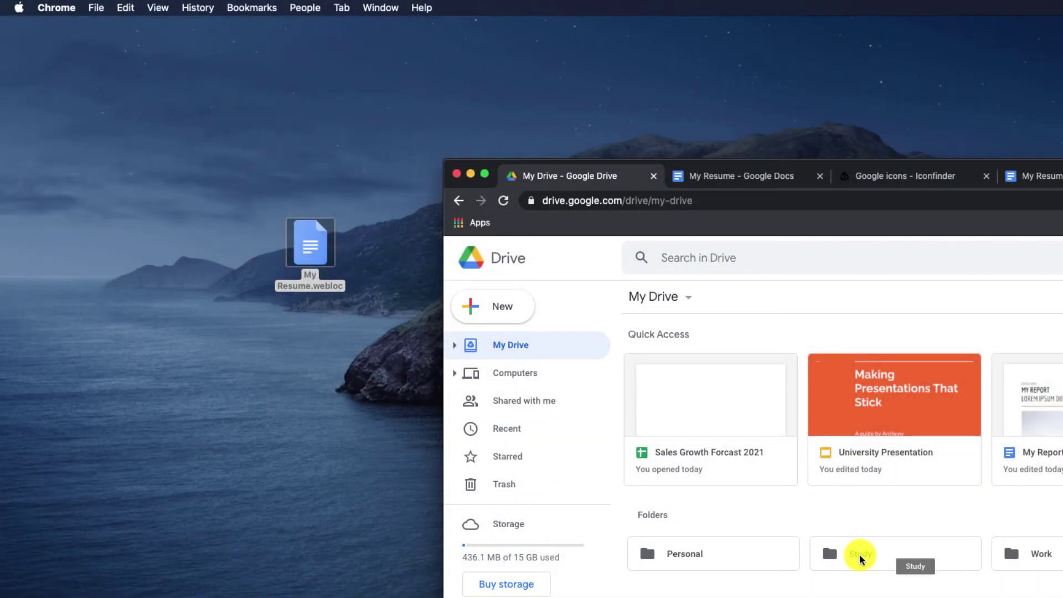
Step: Open the Study folder in Drive and drag its link onto the desktop as a .webloc shortcut
double_click(859, 556)
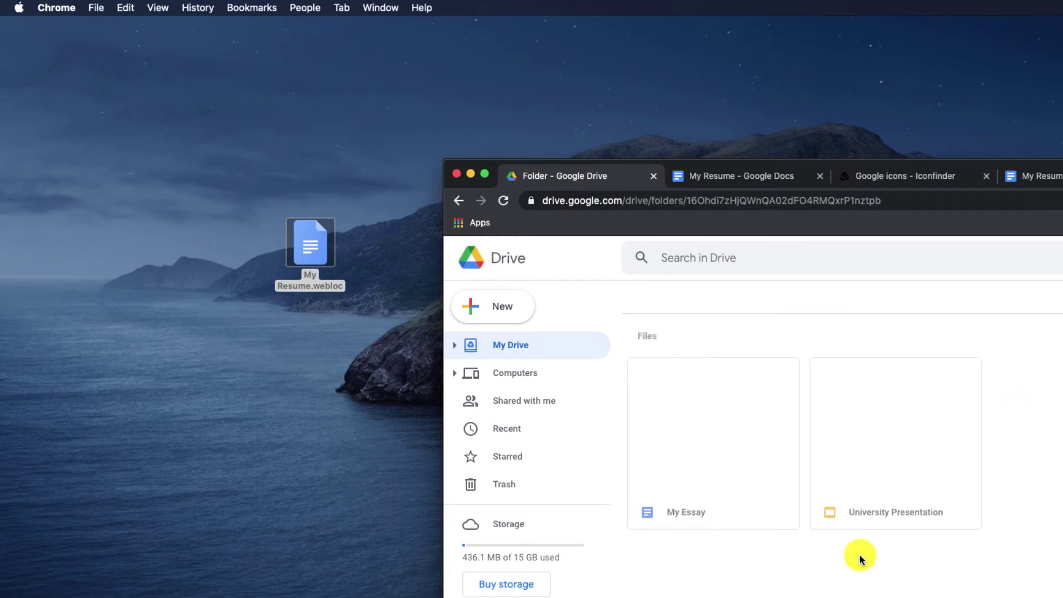
left_click_drag(531, 205, 208, 430)
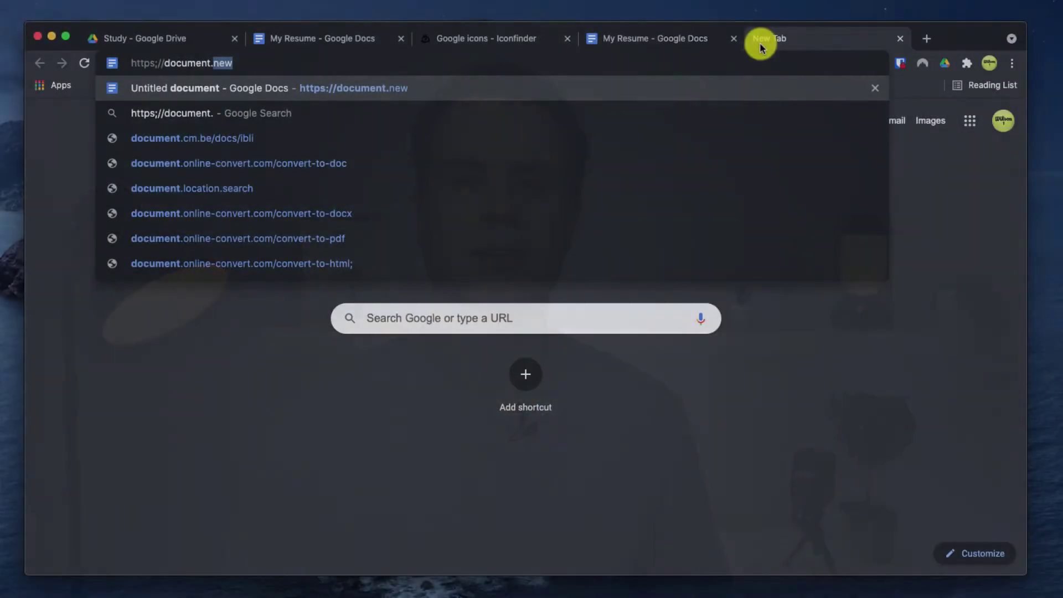
Step: Load document.new and bookmark the blank document under the name New Google Docs
key("Return")
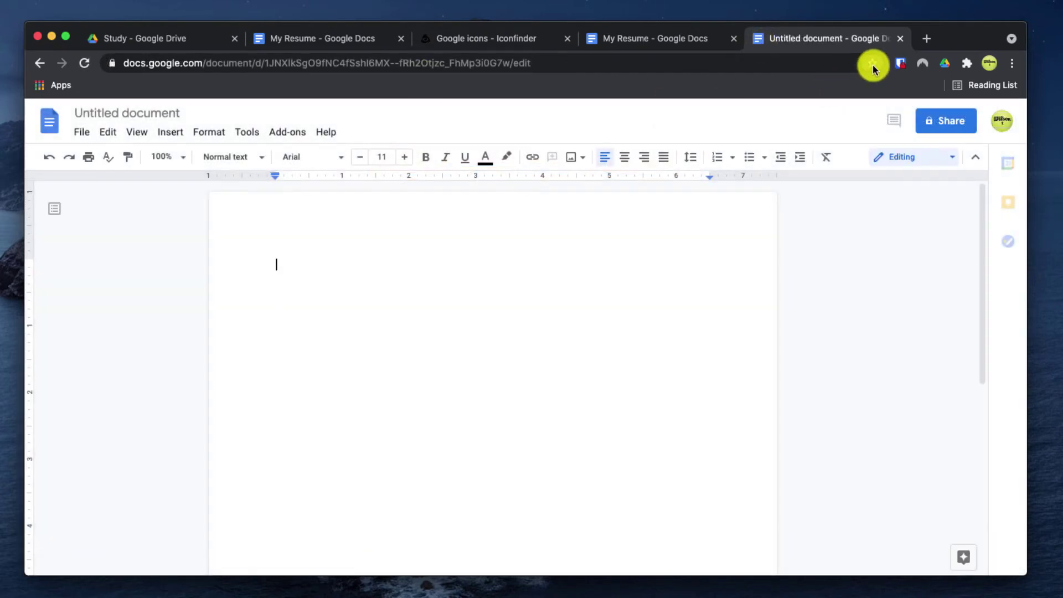
left_click(872, 64)
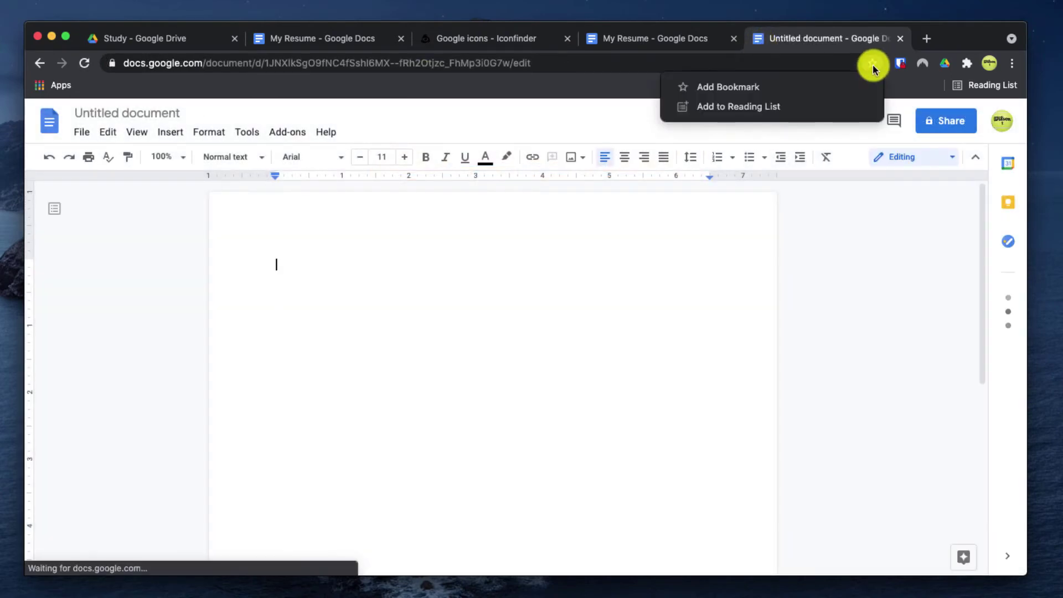
left_click(739, 87)
left_click_drag(796, 122, 703, 121)
type("New Google Docs")
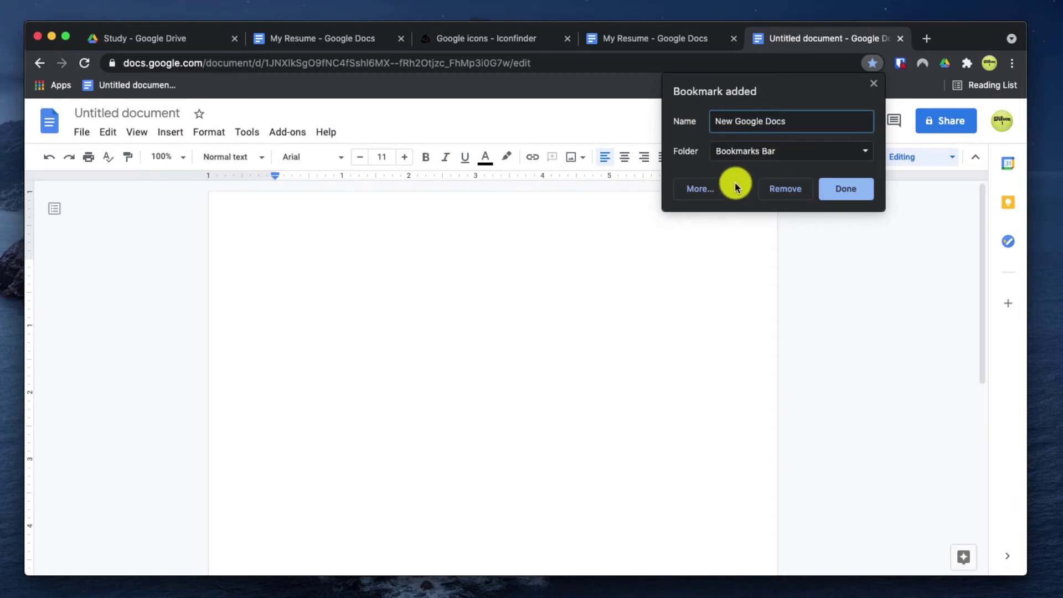
left_click(714, 187)
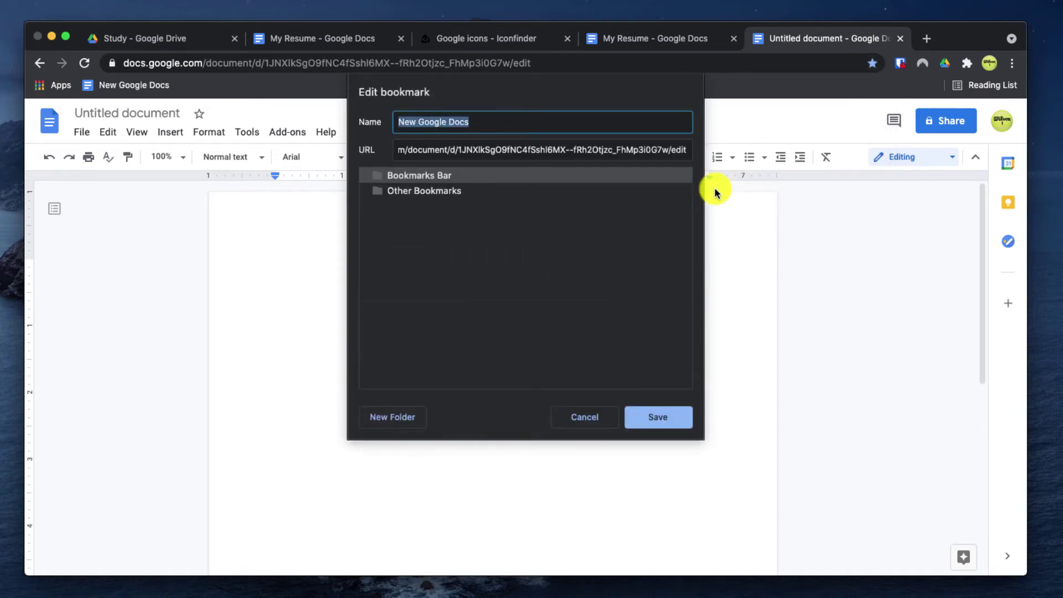
left_click(566, 150)
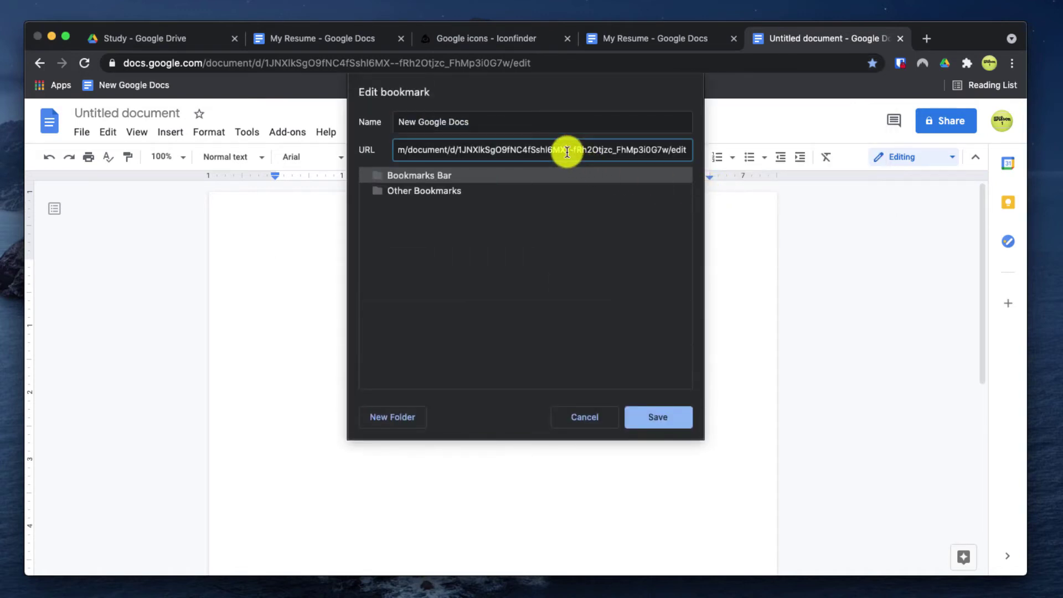
triple_click(650, 150)
key("BackSpace")
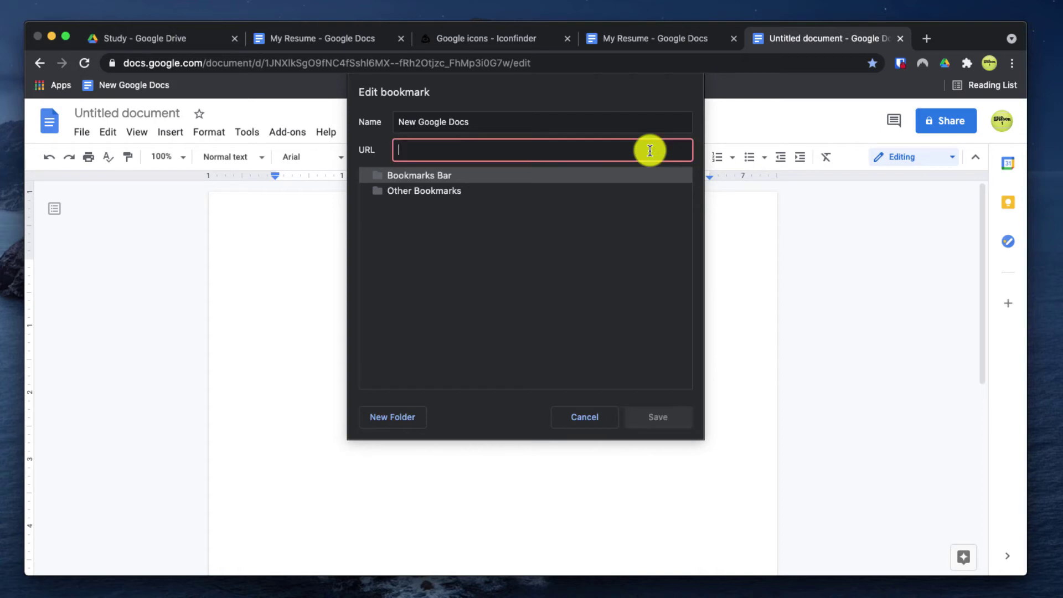
type("https://document.new")
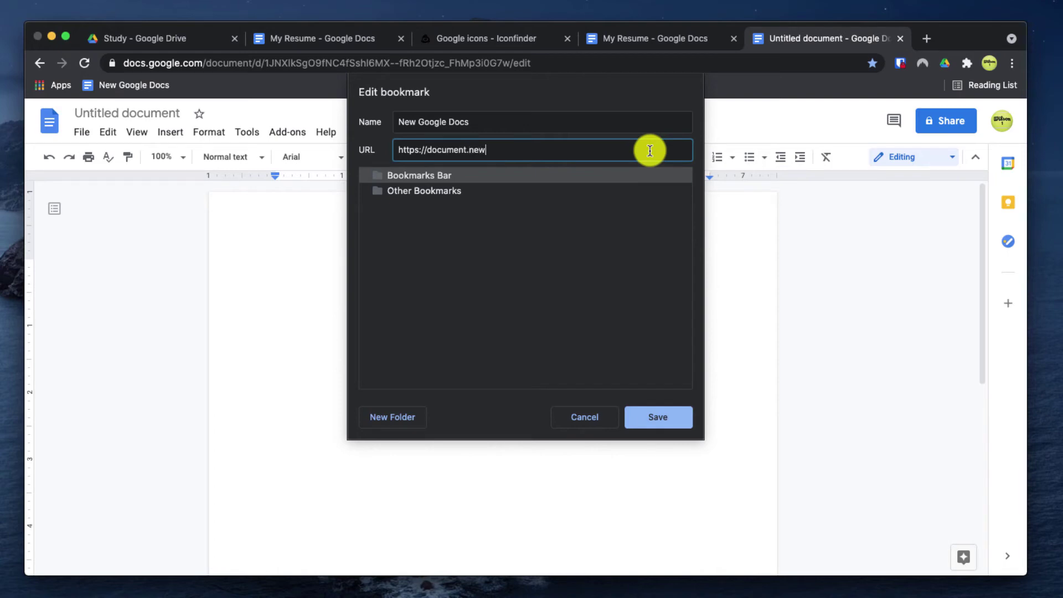
left_click(655, 416)
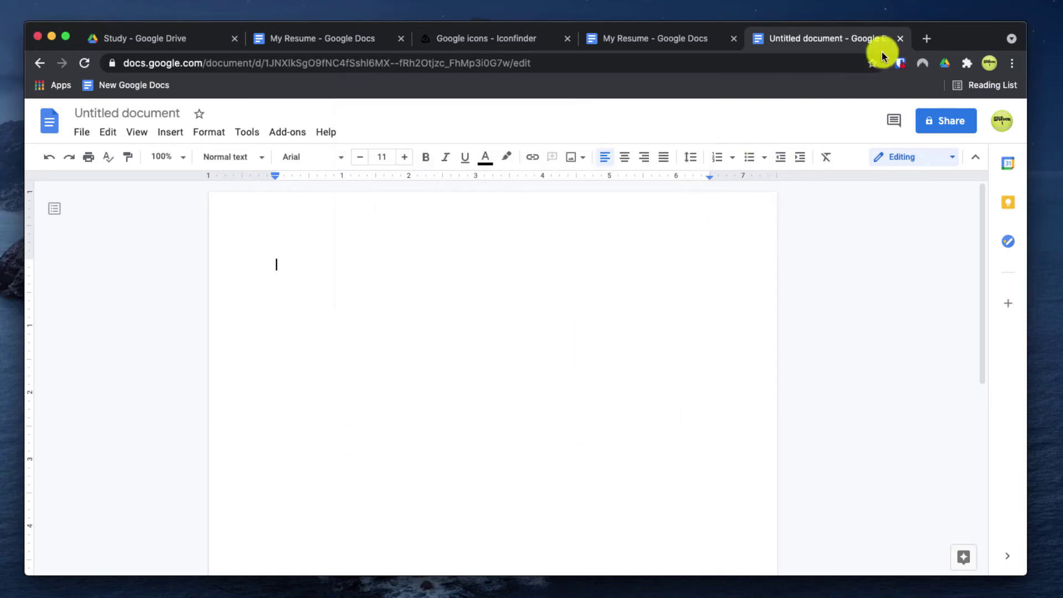
Step: Test the New Google Docs bookmark from the bookmarks bar, then copy it
left_click(900, 39)
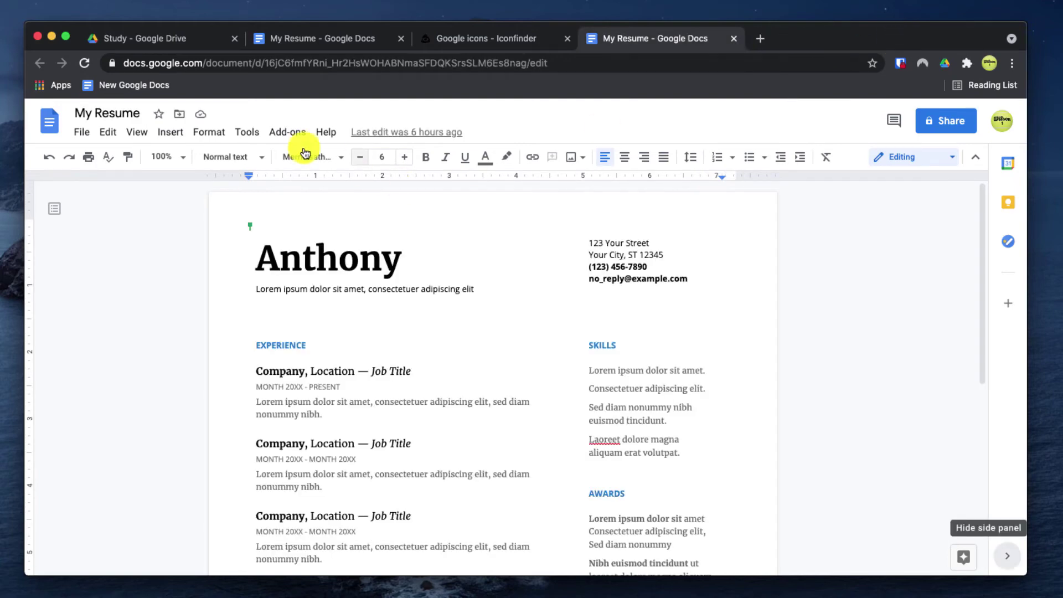
left_click(144, 86)
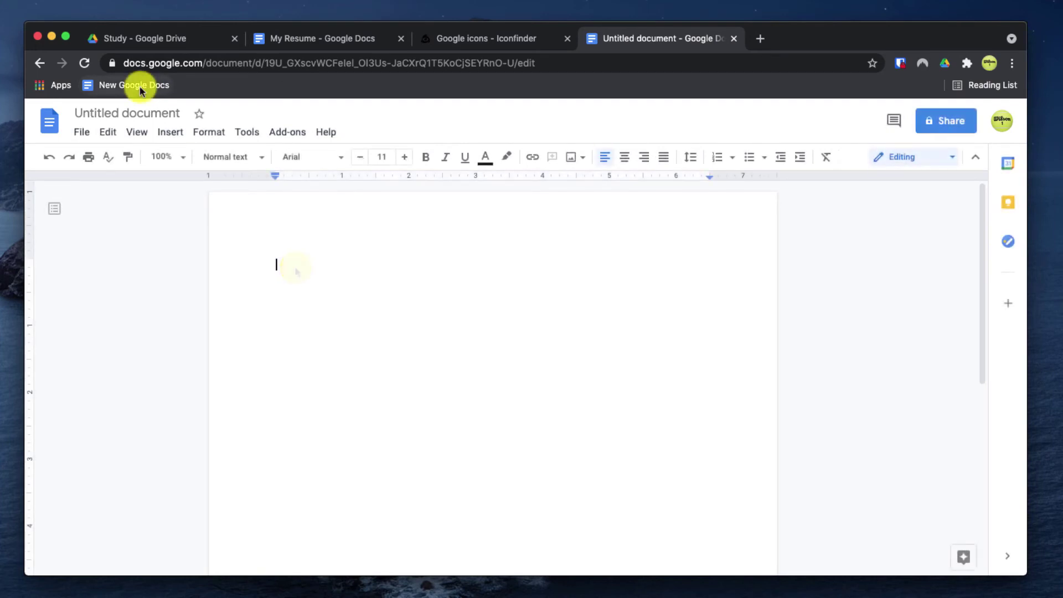
right_click(144, 87)
left_click(206, 207)
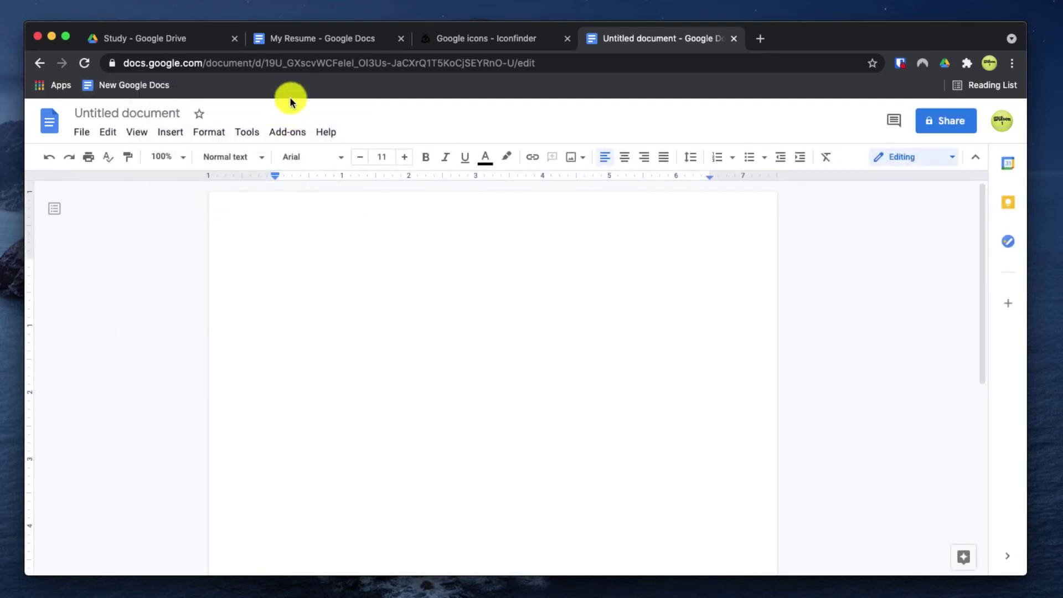
right_click(290, 87)
left_click(340, 230)
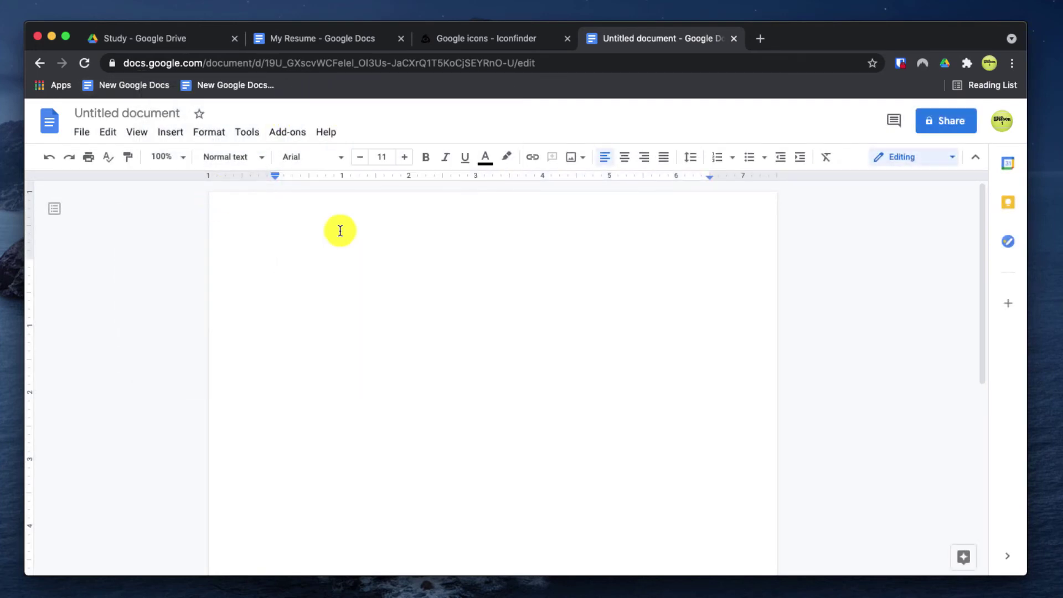
right_click(245, 86)
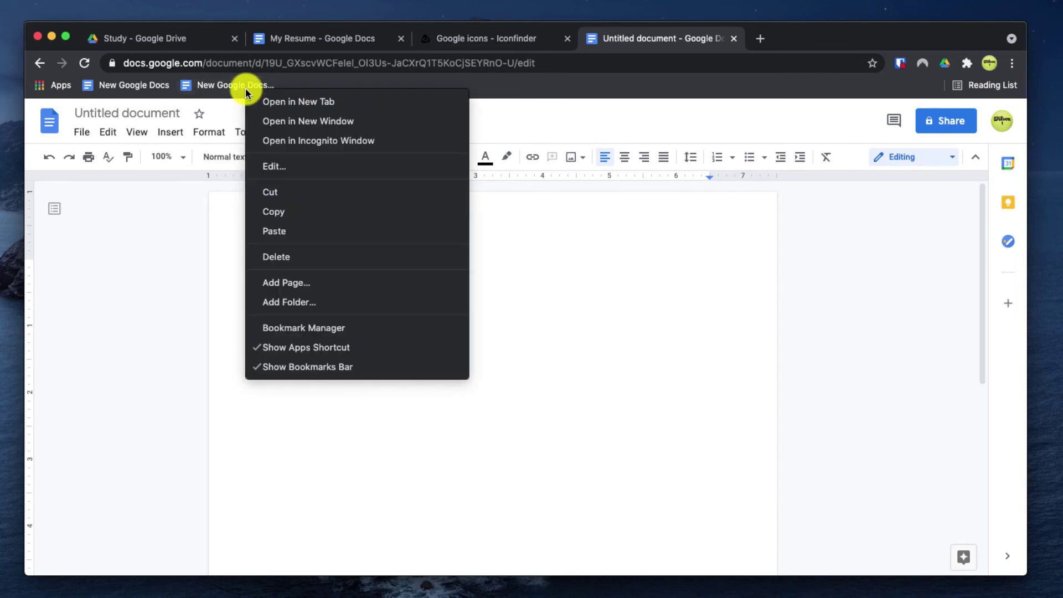
left_click(274, 162)
double_click(439, 149)
type("sheet")
left_click_drag(481, 122, 450, 121)
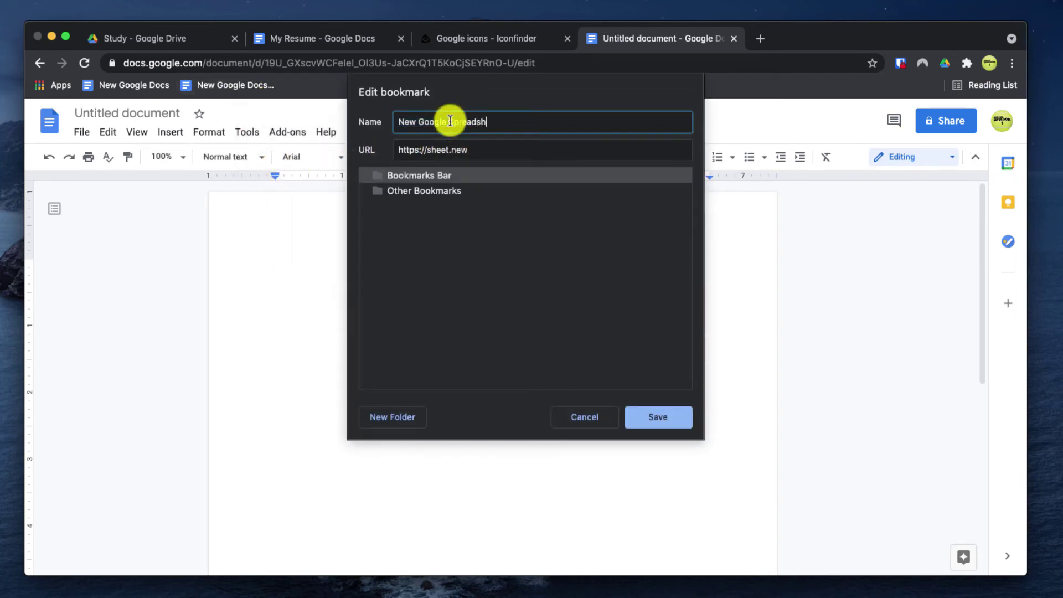
type("Spreadsheet")
left_click(658, 423)
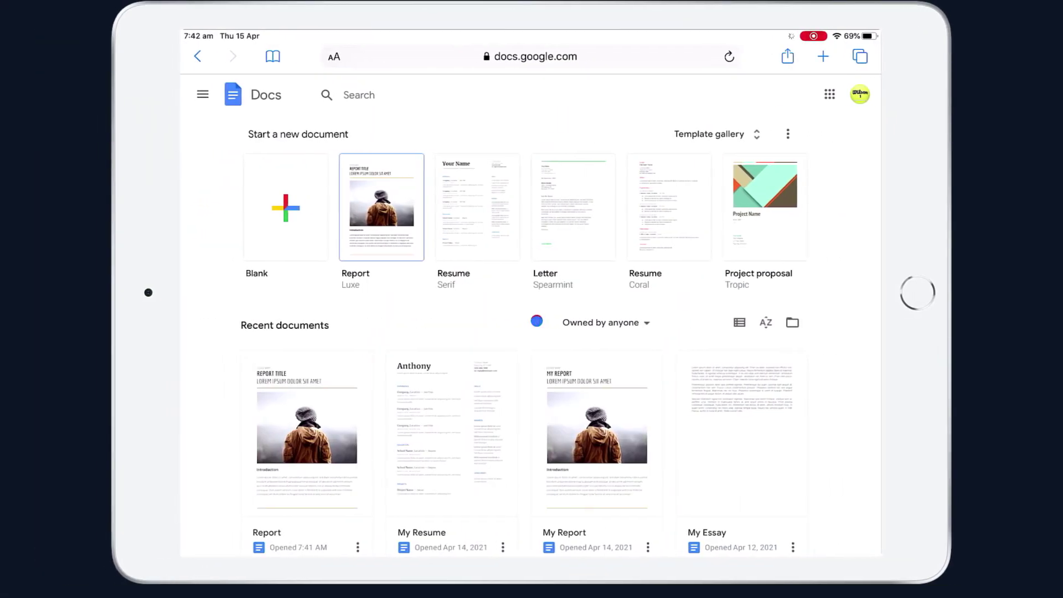
Step: Open the Report document in Safari and add it to the iPad home screen as MyReport
left_click(381, 207)
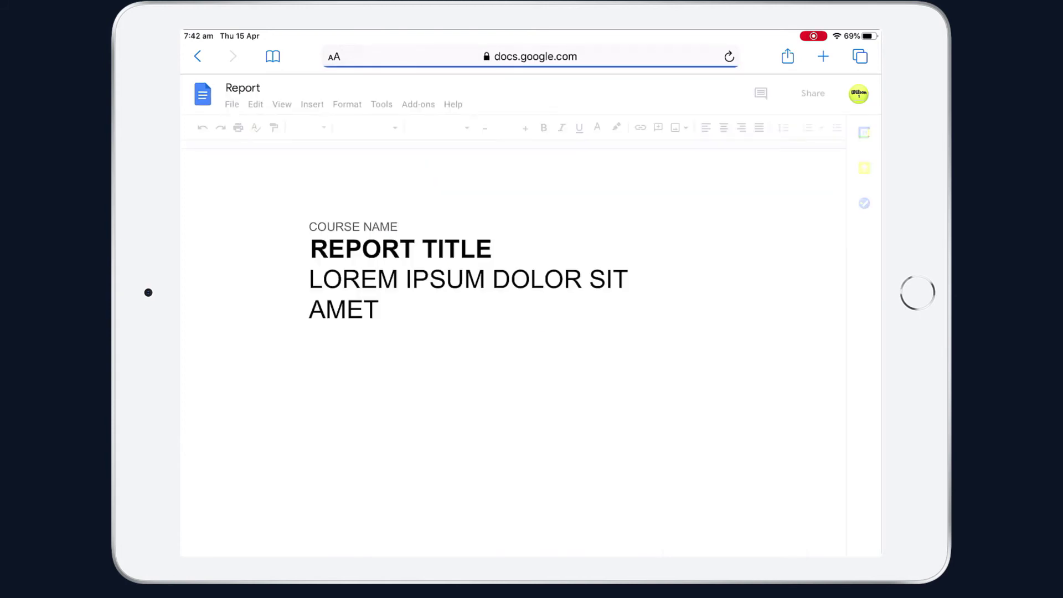
left_click(787, 56)
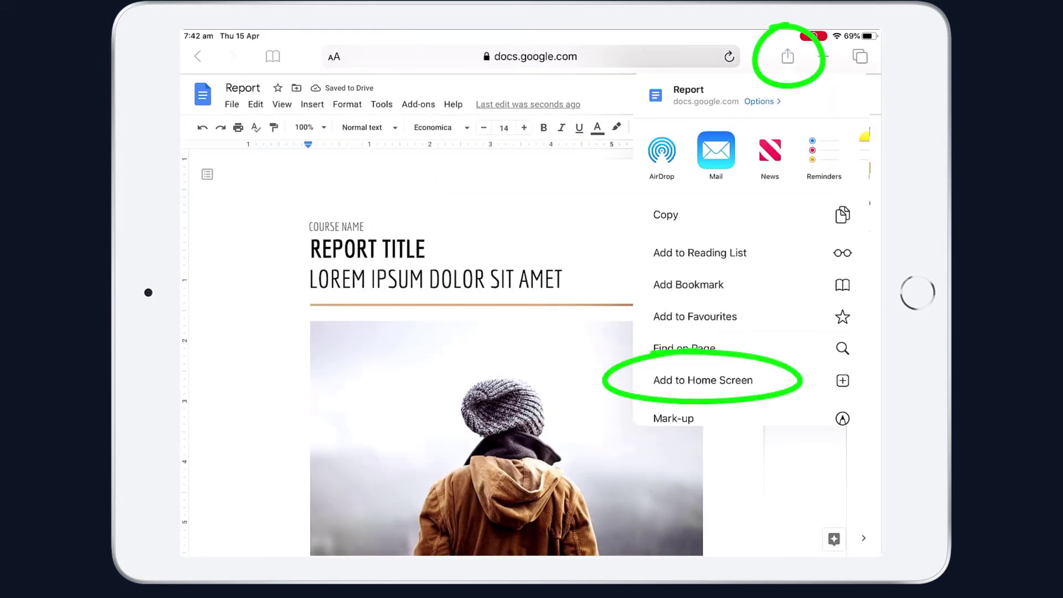
left_click(703, 379)
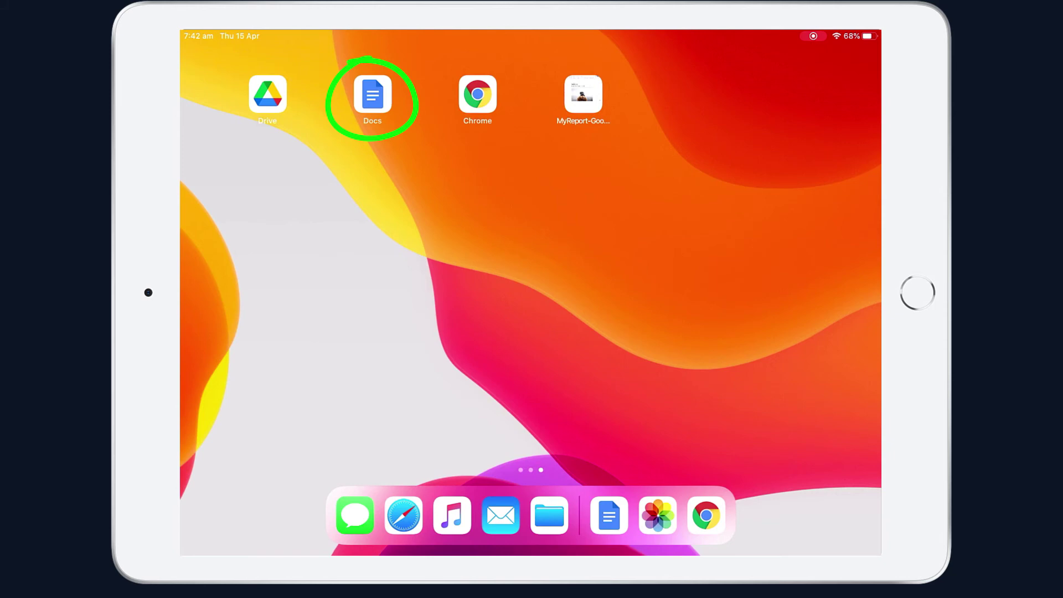
Step: Launch the Docs app from the home screen and open Report from the recently opened documents
left_click(372, 94)
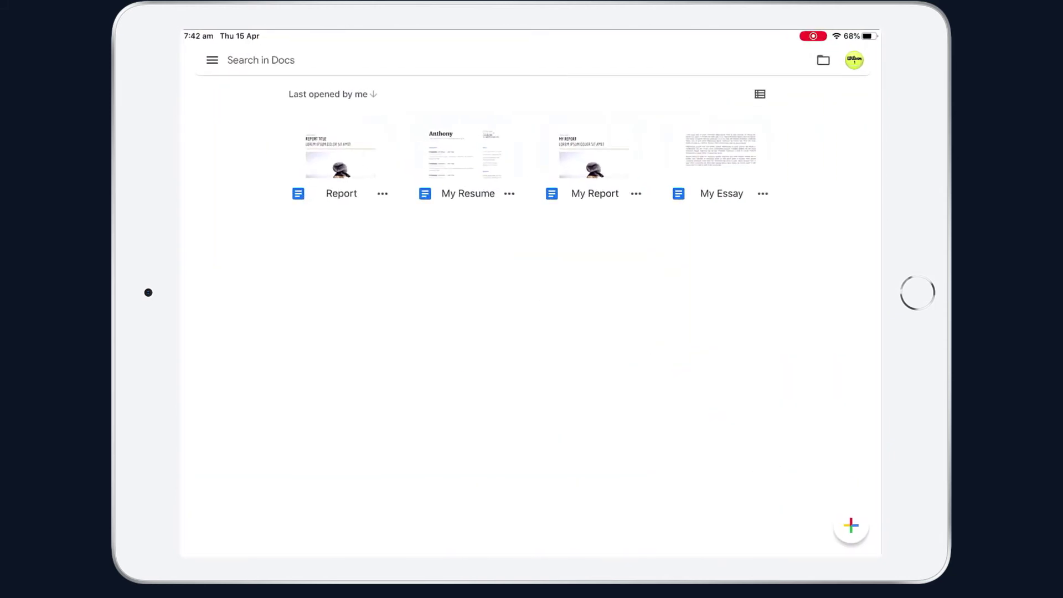
left_click(339, 155)
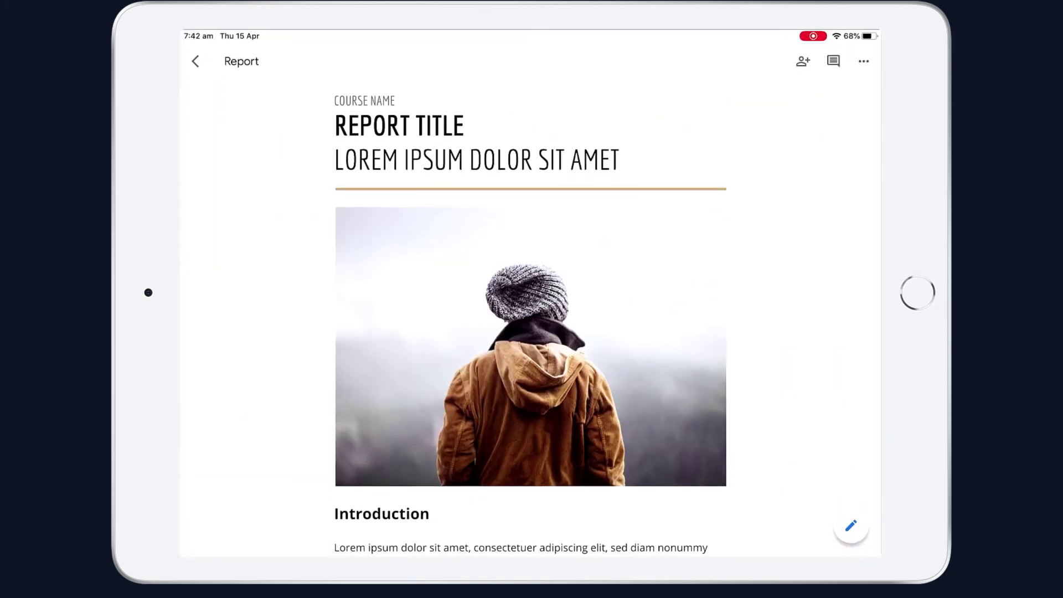
scroll(530, 332, "down", 4)
scroll(531, 332, "up", 5)
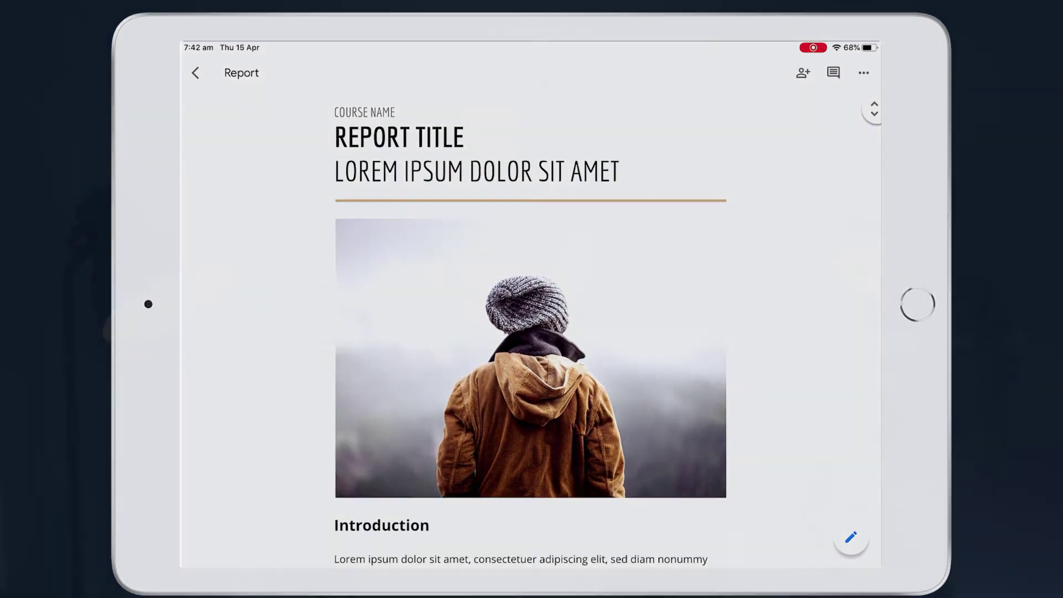